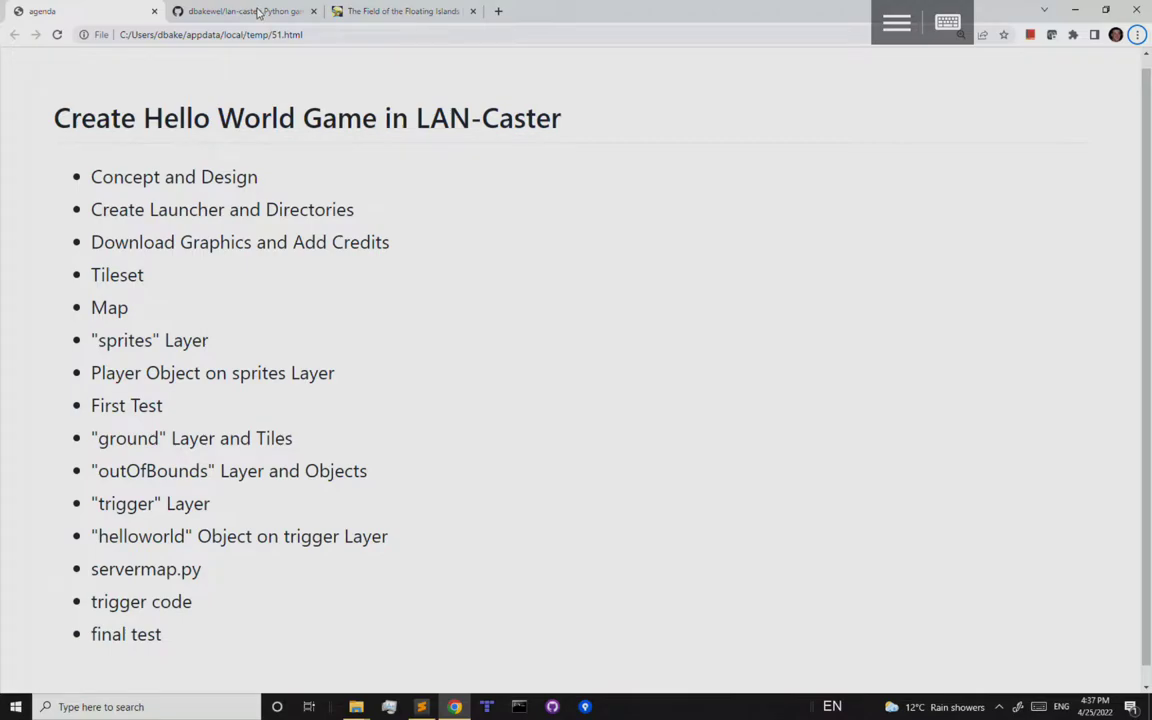
Switch Chrome to the dbakewel/lan-caster GitHub repository tab
left_click(235, 11)
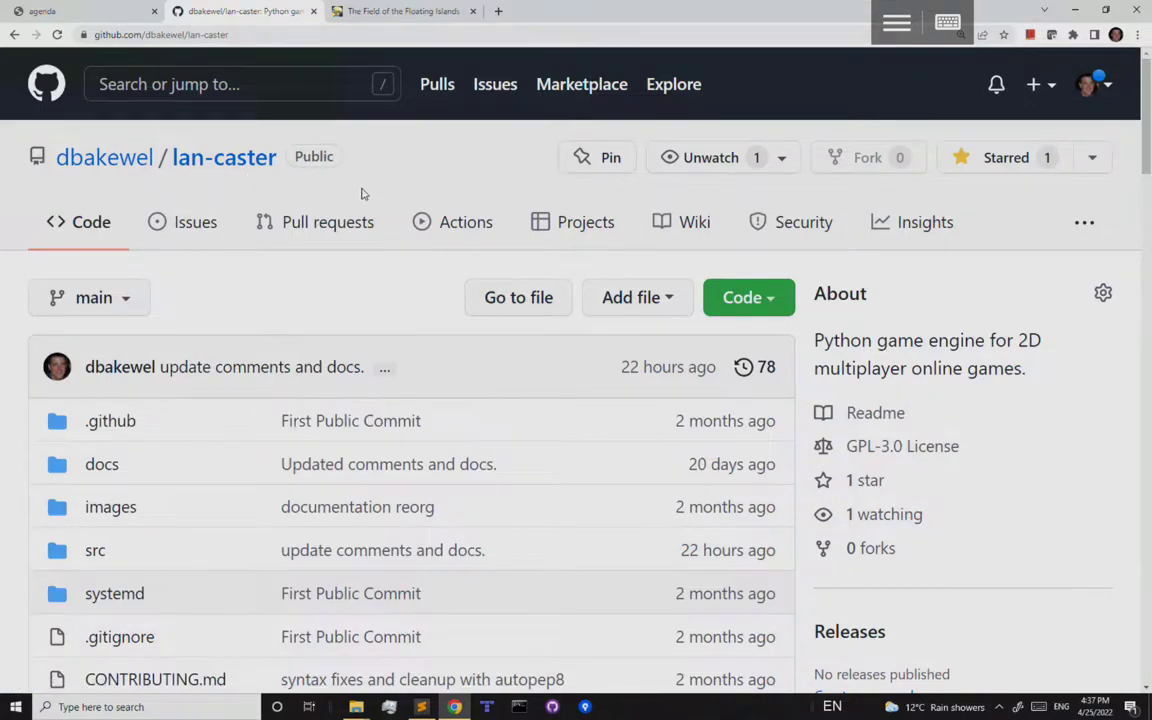
Glance at the repository's Code clone options, then bring the local lan-caster folder window forward
left_click(764, 311)
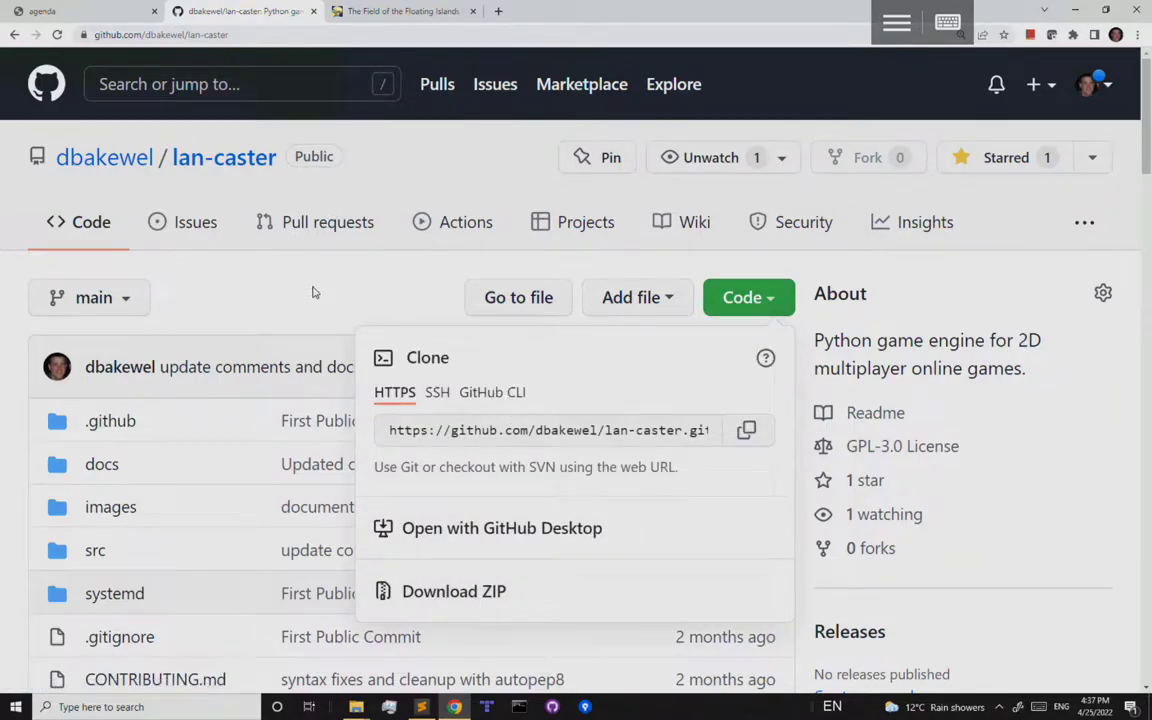
left_click(282, 262)
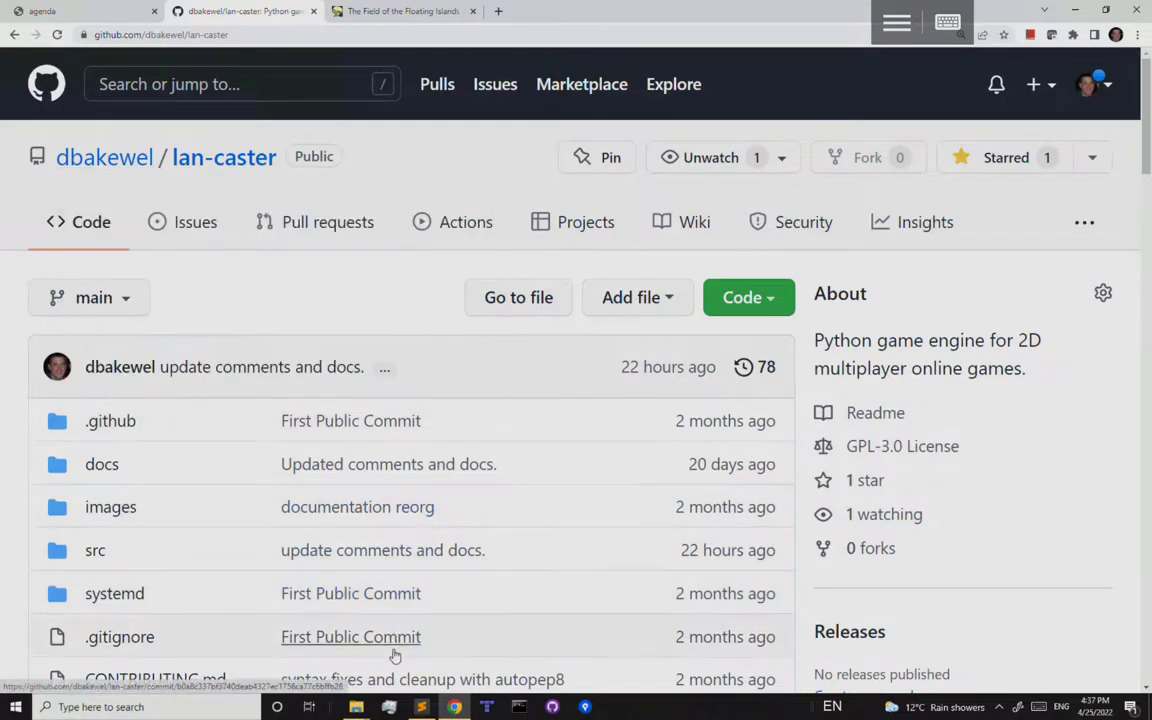
mouse_move(362, 706)
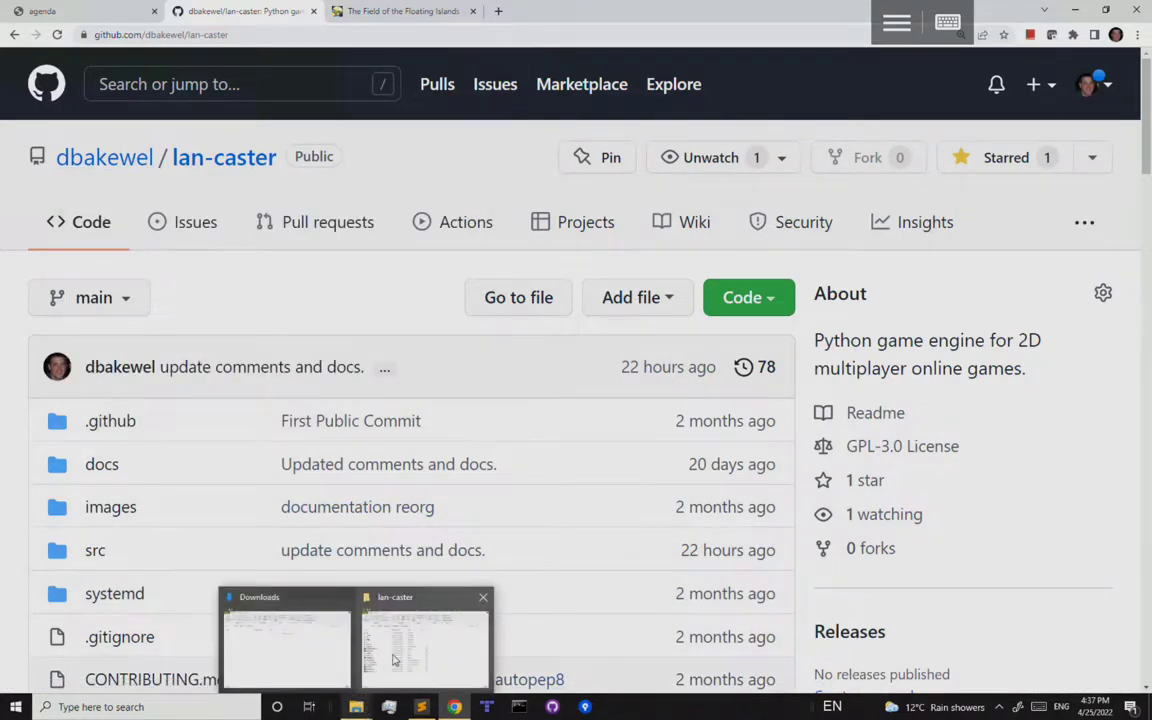
left_click(362, 600)
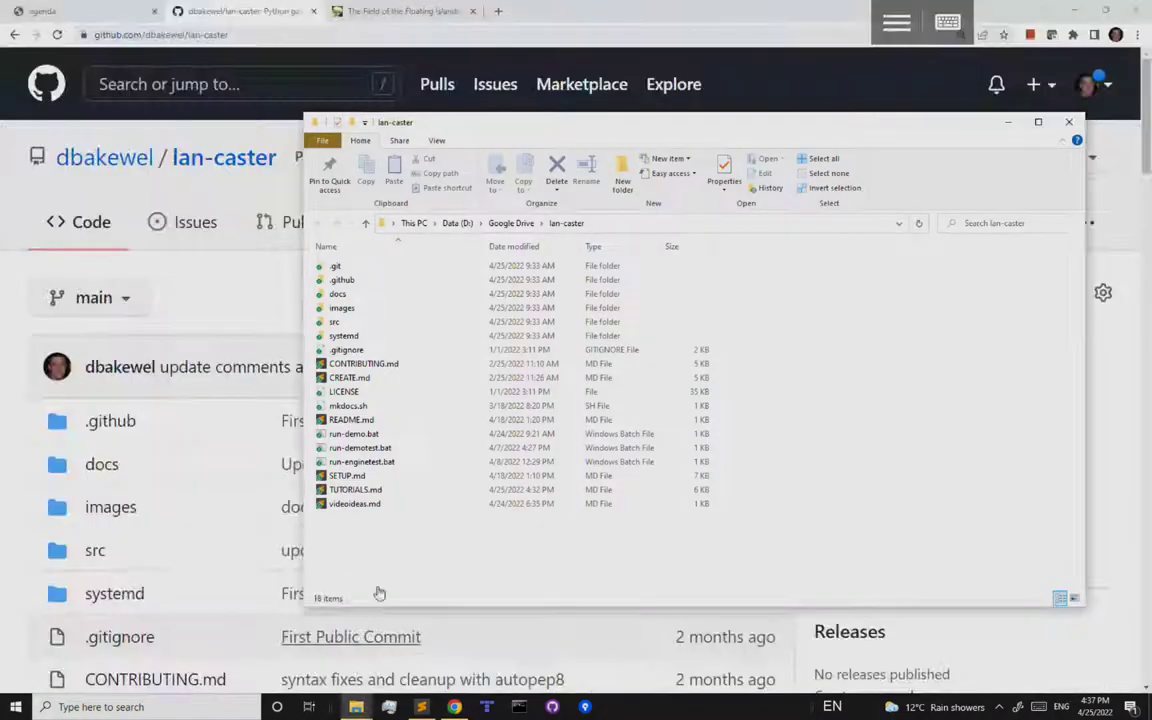
Launch run-demo.bat, move the player once, then close all the demo's console and game windows
double_click(355, 434)
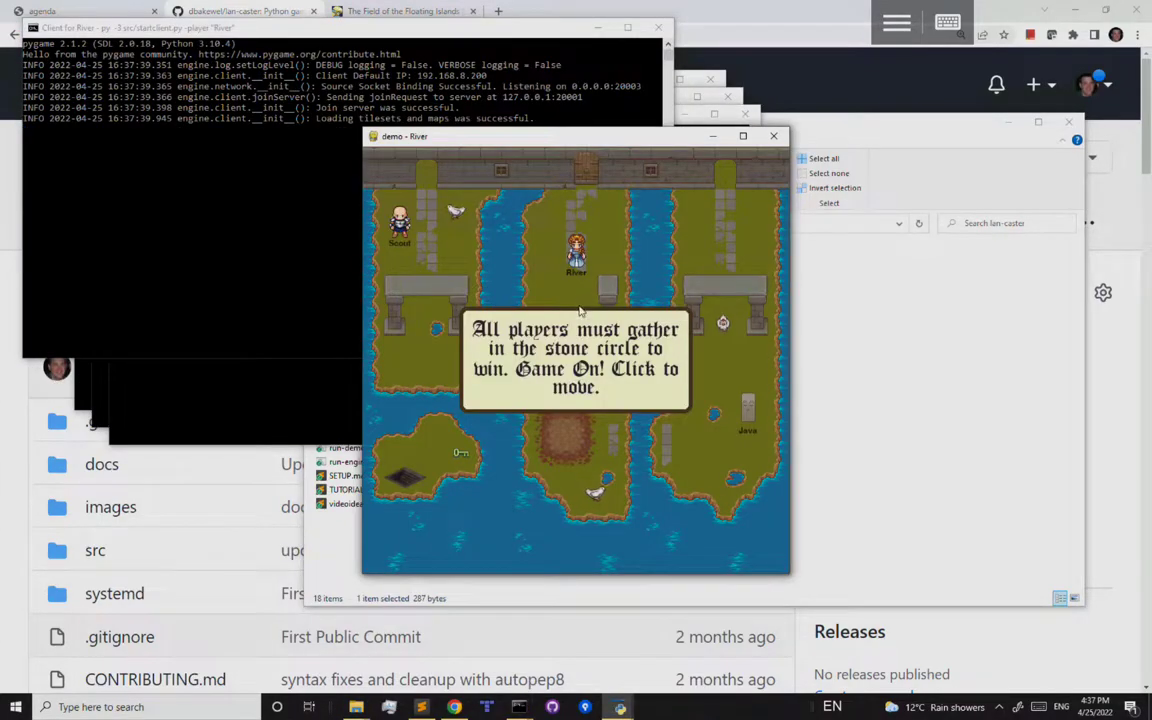
left_click(515, 300)
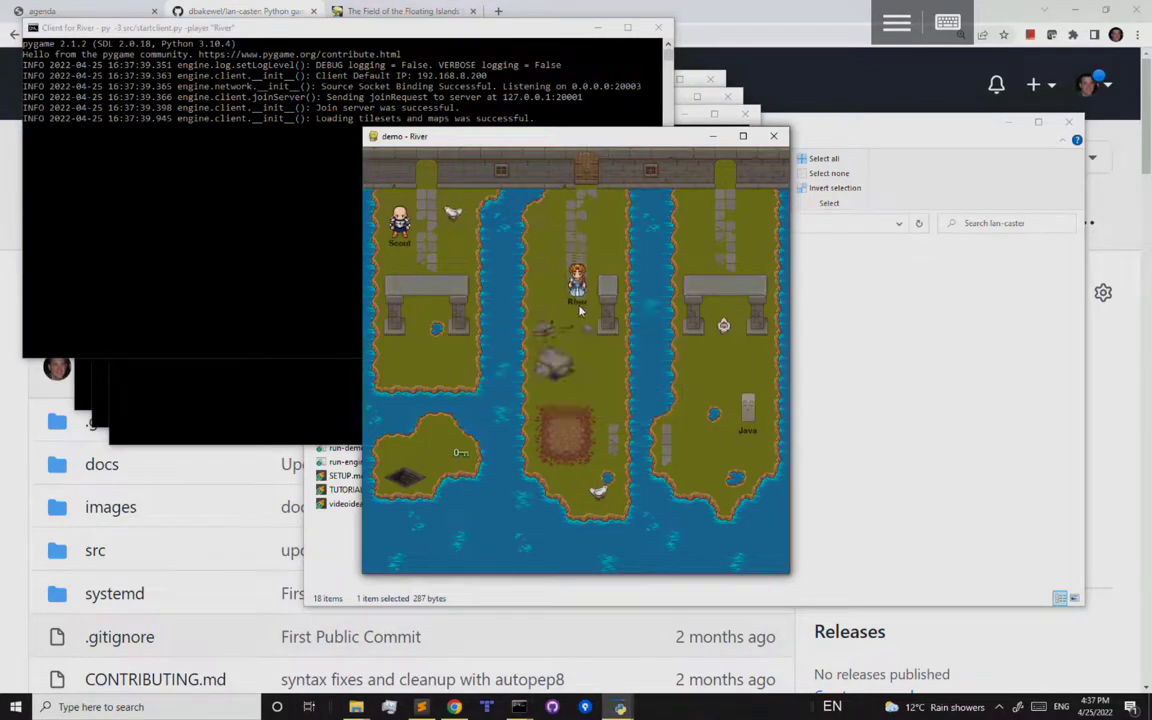
right_click(519, 706)
left_click(515, 682)
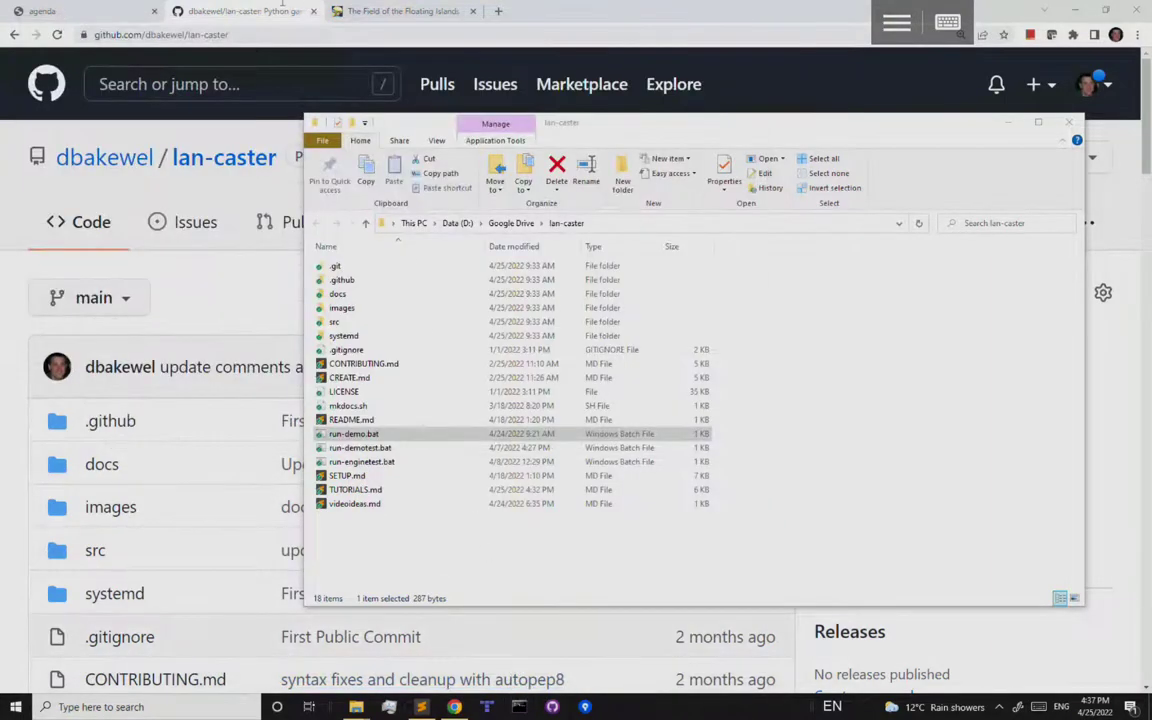
left_click(229, 11)
Skim lan-caster's SETUP and RUN instructions, then go back to the Hello World agenda tab
scroll(333, 464, "down", 7)
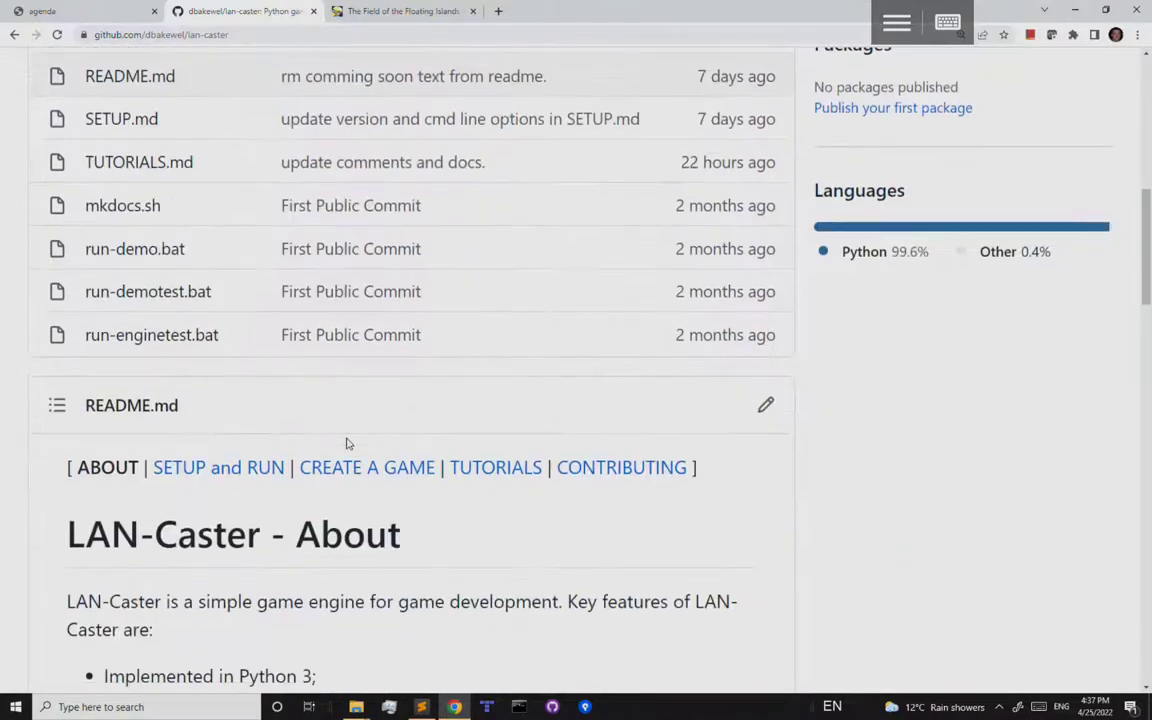
left_click(244, 466)
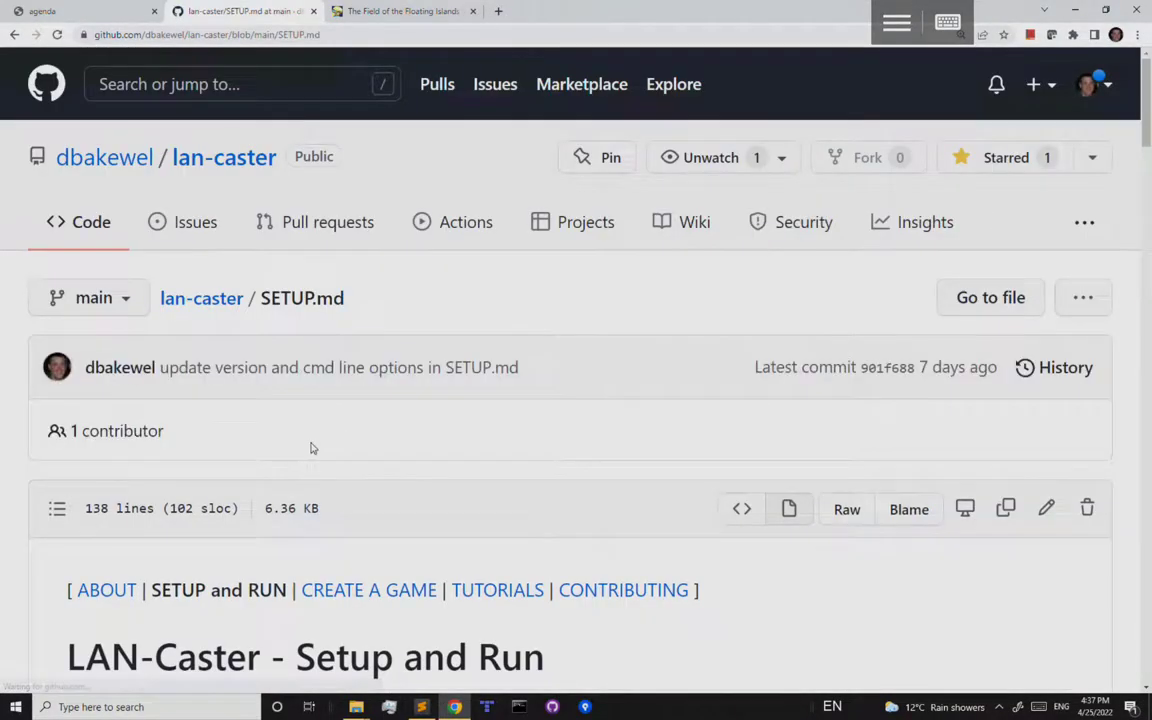
scroll(316, 442, "down", 6)
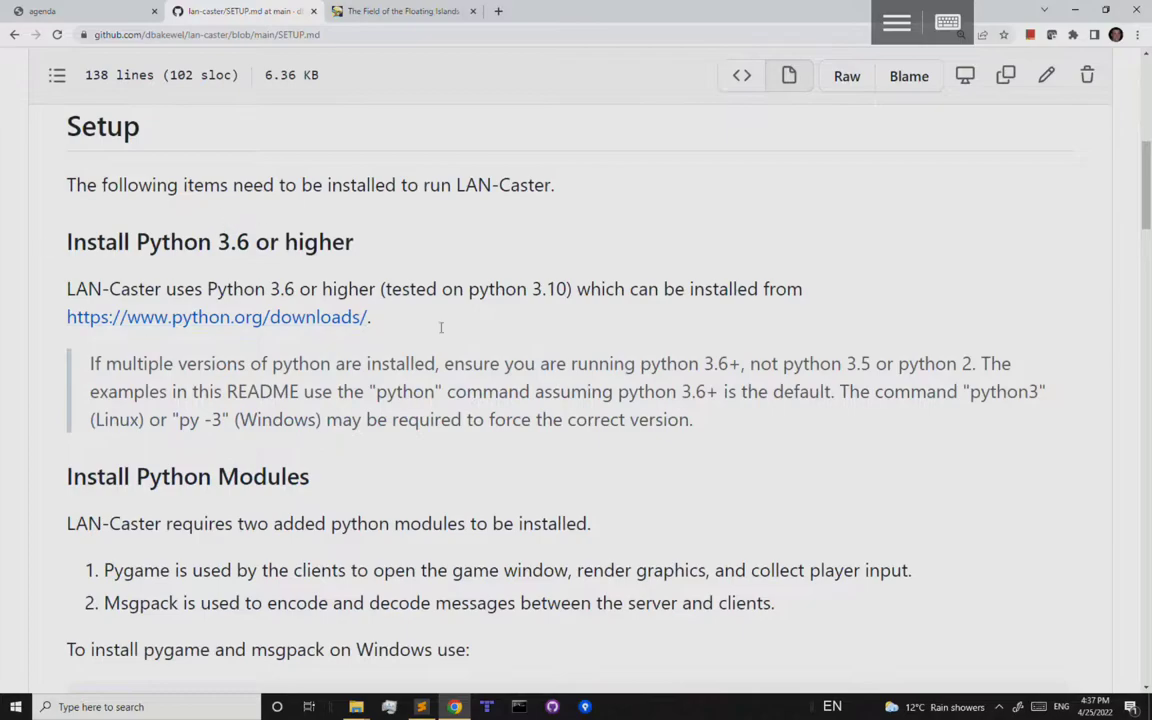
scroll(437, 386, "up", 6)
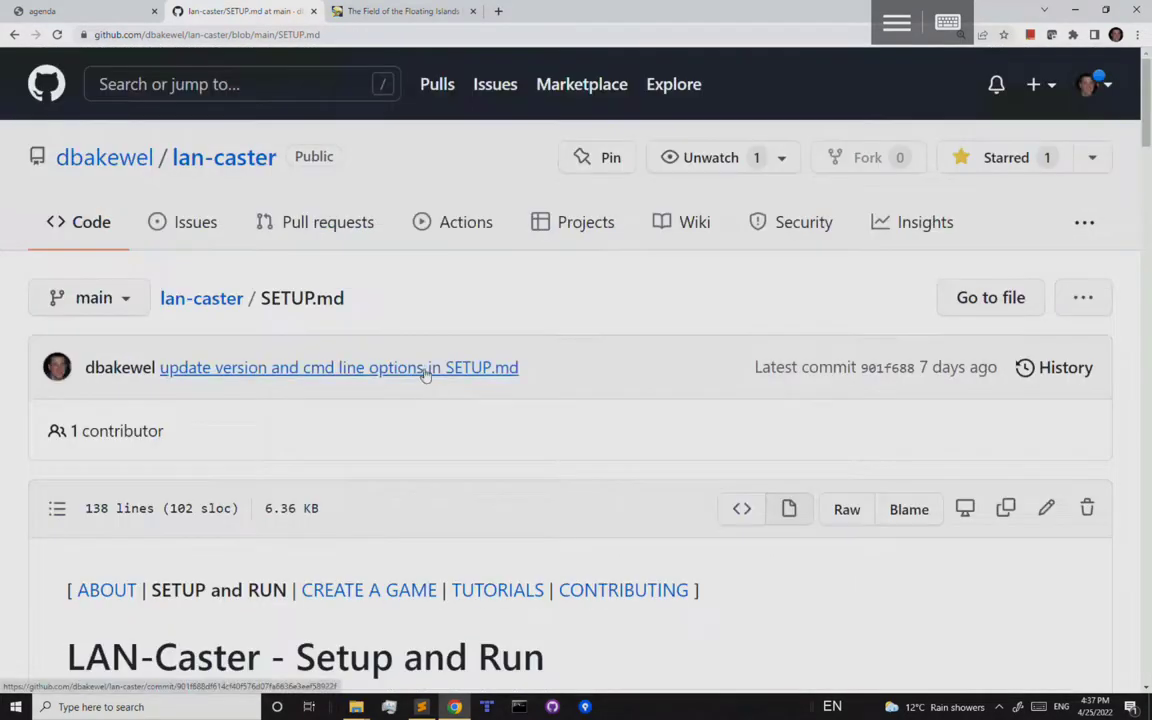
left_click(100, 15)
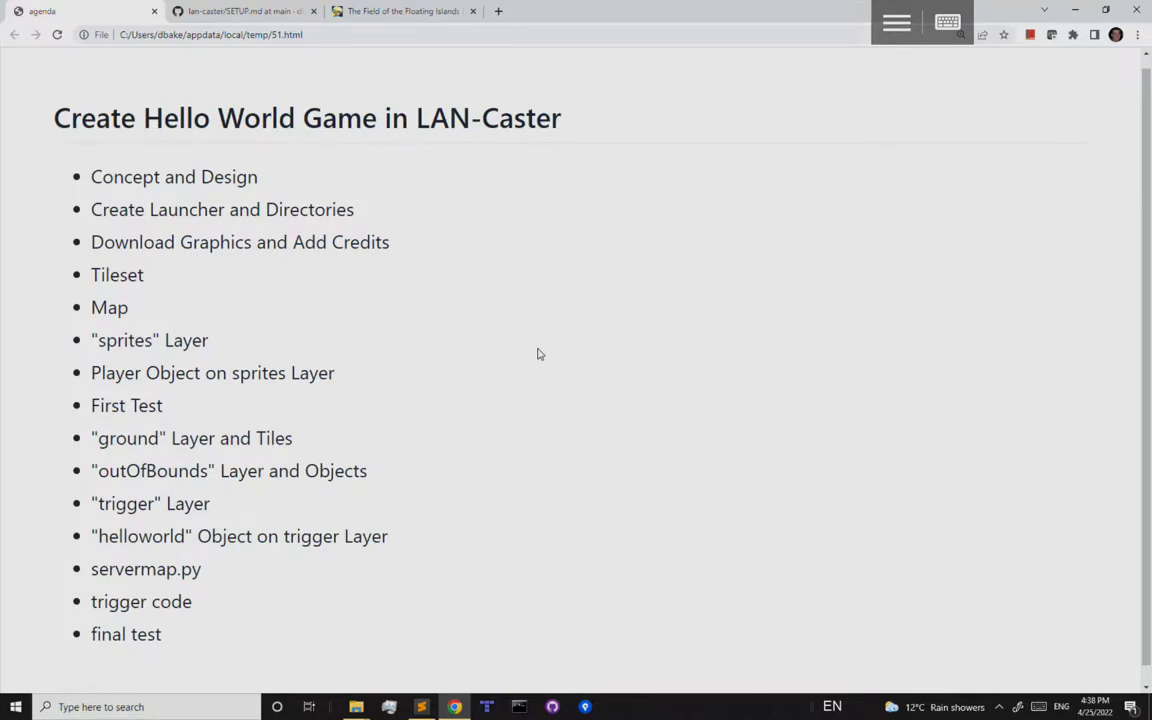
Draw the map outline with a stick-figure player and two light blue zigzags
key("alt+Tab")
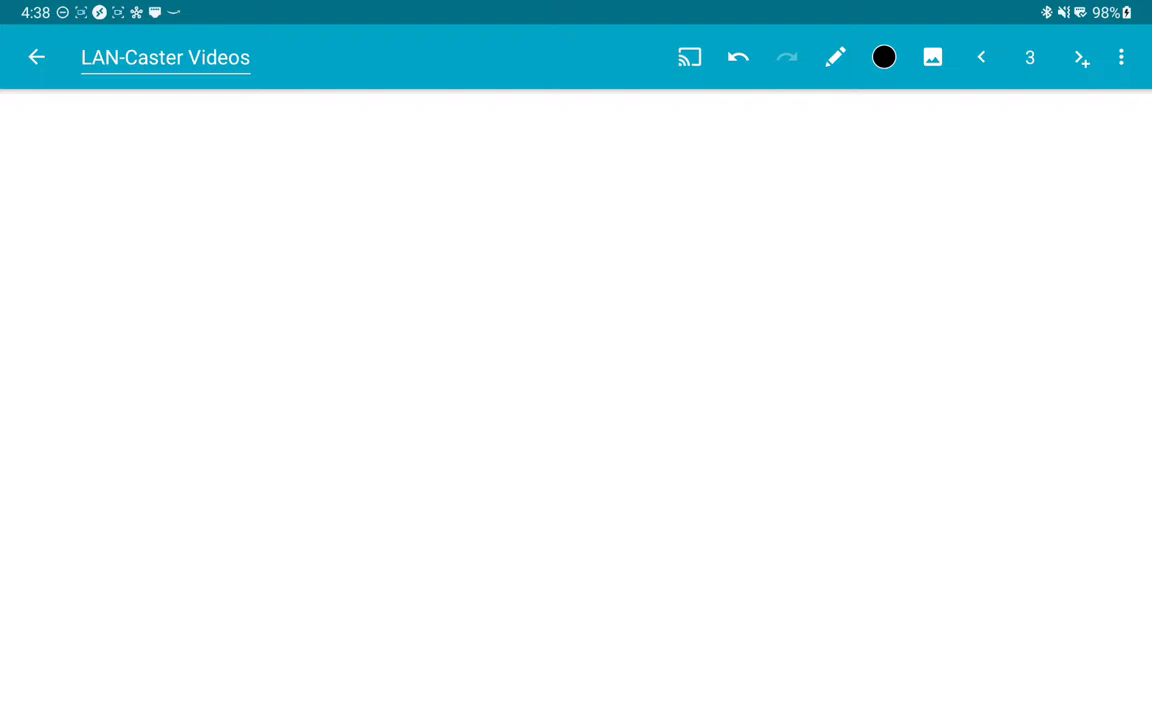
mouse_move(162, 220)
left_mouse_down()
mouse_move(206, 473)
mouse_move(429, 252)
mouse_move(190, 180)
mouse_move(168, 228)
mouse_move(208, 236)
mouse_move(217, 262)
left_mouse_up()
mouse_move(200, 207)
left_mouse_down()
mouse_move(221, 206)
mouse_move(224, 232)
left_mouse_up()
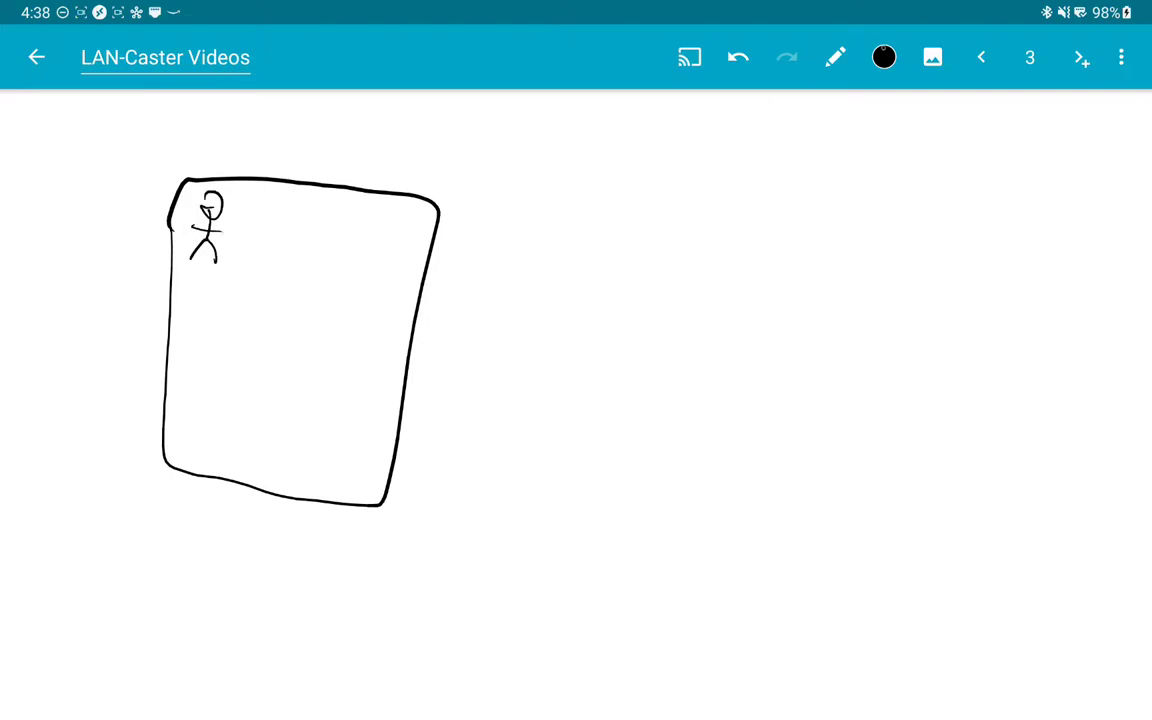
left_click(884, 57)
left_click(1008, 224)
mouse_move(300, 205)
left_mouse_down()
mouse_move(302, 255)
mouse_move(403, 250)
mouse_move(404, 270)
left_mouse_up()
mouse_move(186, 345)
left_mouse_down()
mouse_move(186, 386)
mouse_move(231, 430)
left_mouse_up()
left_click_drag(232, 362, 241, 437)
Add a brown zigzag and a filled orange target block, then set the pen back to black
left_click(884, 57)
left_click(957, 267)
mouse_move(264, 243)
left_mouse_down()
mouse_move(212, 312)
mouse_move(306, 404)
mouse_move(392, 410)
left_mouse_up()
left_click(884, 57)
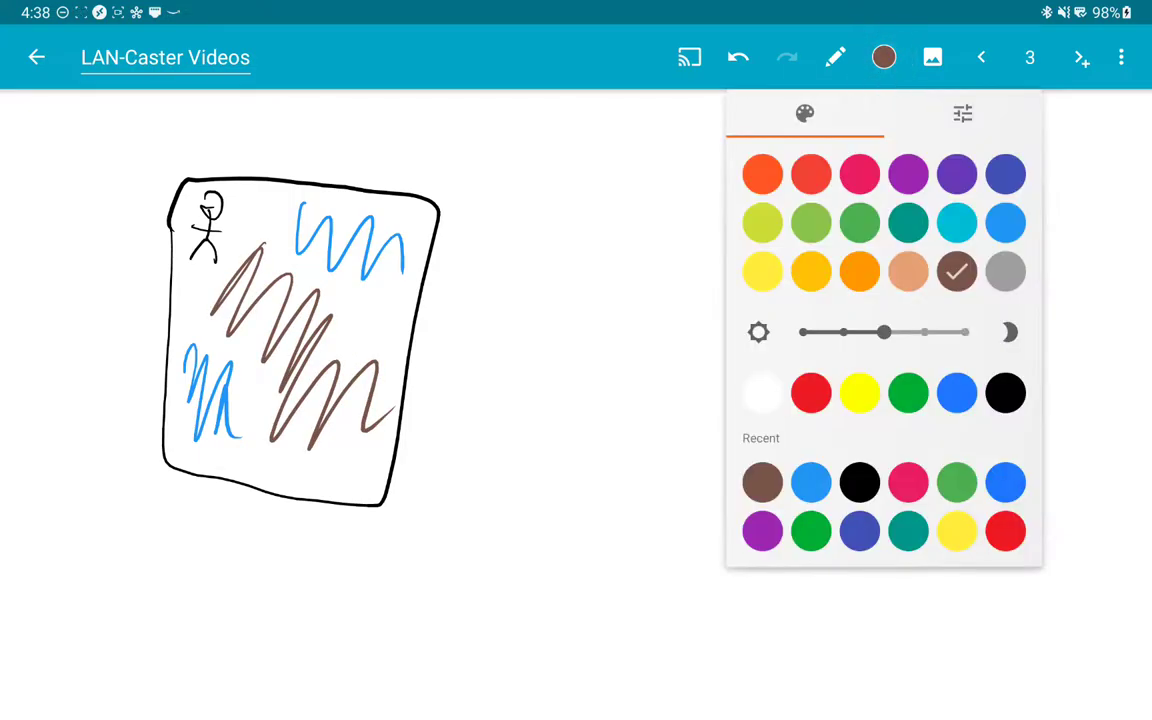
left_click(860, 271)
left_click_drag(305, 410, 298, 456)
mouse_move(258, 418)
left_mouse_down()
mouse_move(306, 460)
mouse_move(264, 455)
mouse_move(298, 448)
left_mouse_up()
left_click(884, 57)
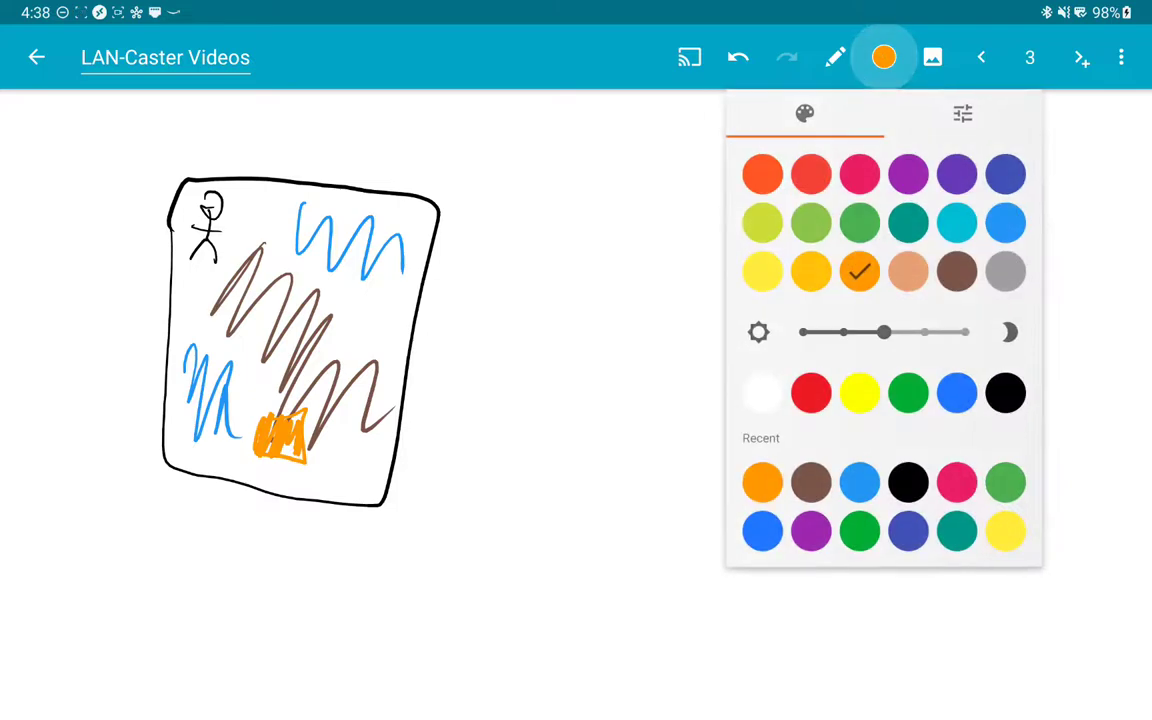
left_click(1005, 391)
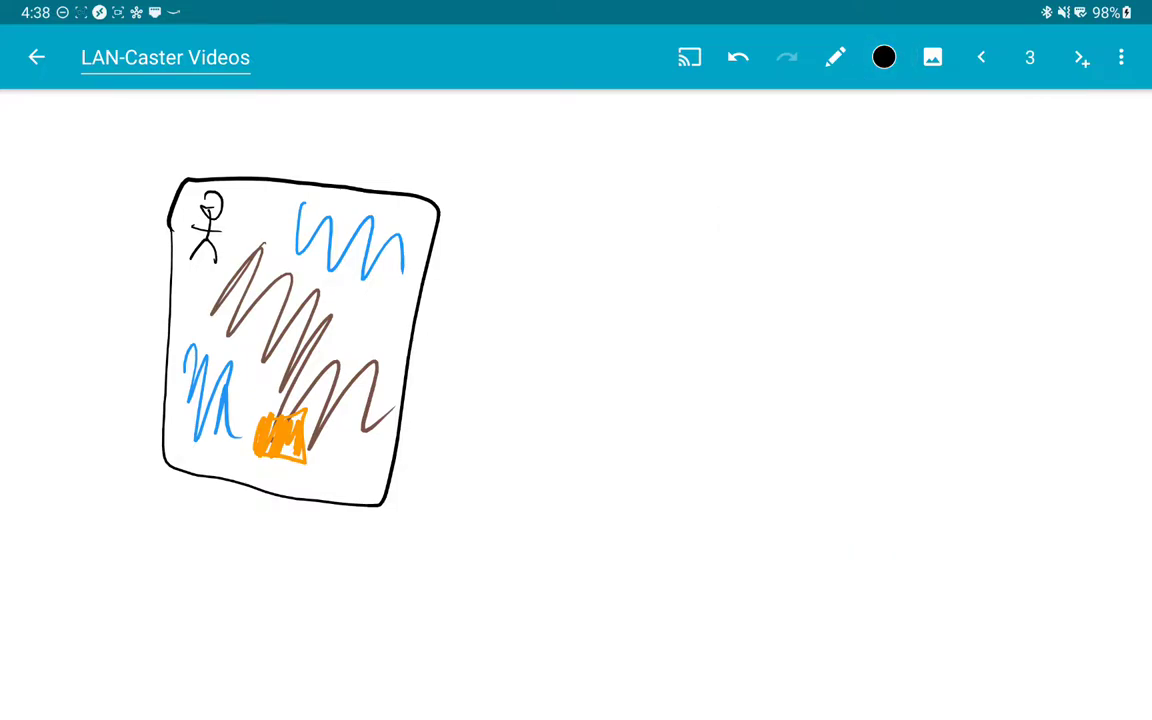
Draw arrows to the orange block and to a second frame holding a stick figure on a platform
mouse_move(230, 243)
left_mouse_down()
mouse_move(288, 310)
mouse_move(285, 405)
left_mouse_up()
mouse_move(435, 350)
left_mouse_down()
mouse_move(570, 318)
mouse_move(552, 365)
left_mouse_up()
mouse_move(604, 219)
left_mouse_down()
mouse_move(578, 347)
mouse_move(913, 249)
mouse_move(595, 215)
left_mouse_up()
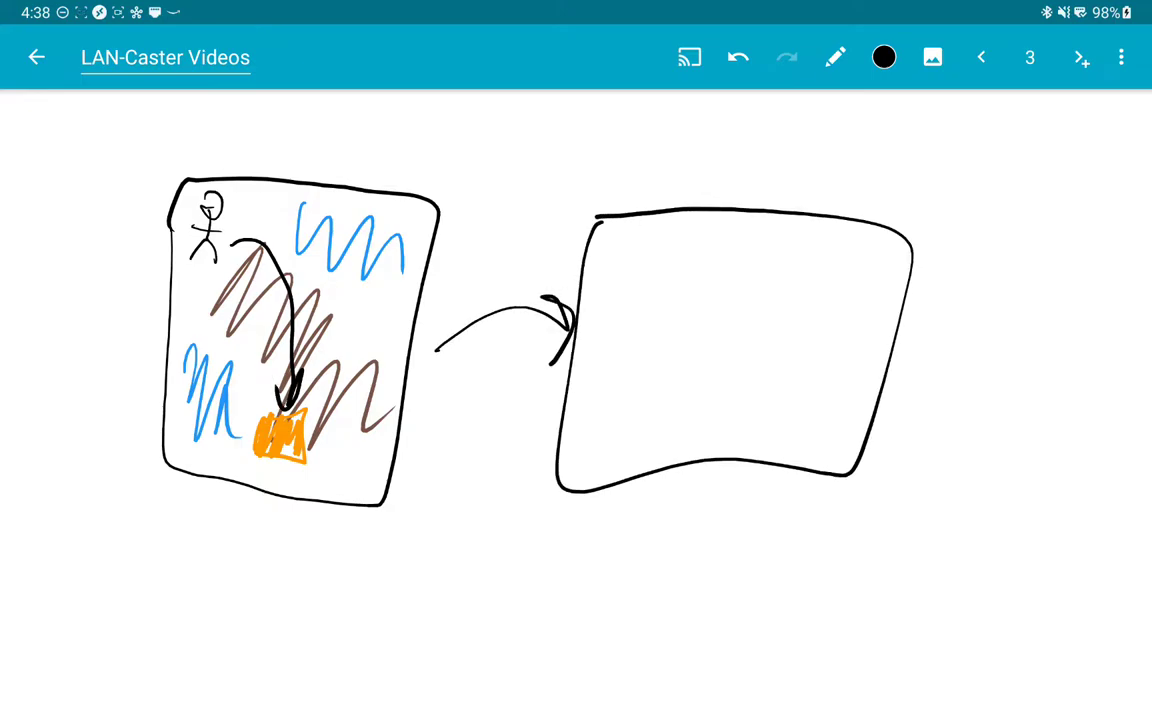
mouse_move(699, 411)
left_mouse_down()
mouse_move(693, 437)
mouse_move(698, 413)
left_mouse_up()
mouse_move(737, 366)
left_mouse_down()
mouse_move(722, 383)
mouse_move(736, 368)
left_mouse_up()
mouse_move(729, 386)
left_mouse_down()
mouse_move(728, 418)
mouse_move(745, 399)
mouse_move(727, 417)
left_mouse_up()
left_click_drag(727, 417, 736, 433)
Draw a speech bubble from the figure and handwrite 'Hello world' inside it
mouse_move(672, 296)
left_mouse_down()
mouse_move(779, 334)
mouse_move(665, 358)
mouse_move(714, 346)
left_mouse_up()
left_click_drag(716, 348, 718, 362)
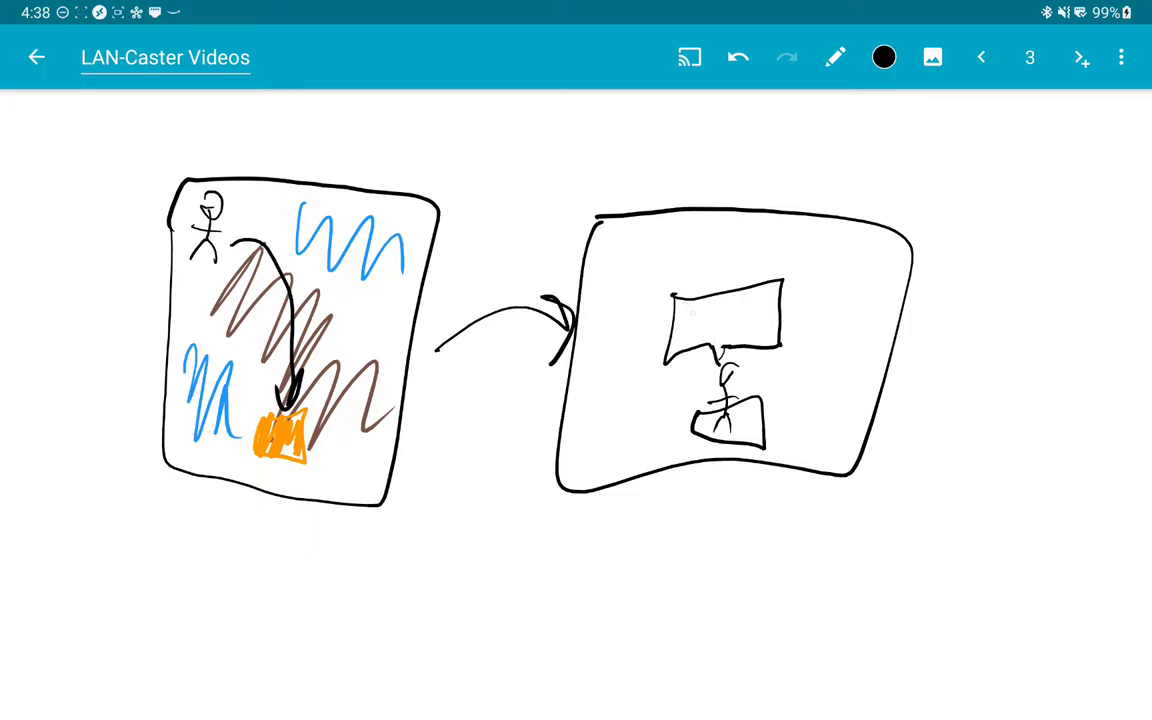
mouse_move(683, 306)
left_mouse_down()
mouse_move(682, 328)
mouse_move(693, 326)
left_mouse_up()
left_click_drag(681, 316, 706, 324)
left_click_drag(715, 305, 720, 325)
mouse_move(735, 308)
left_mouse_down()
mouse_move(740, 336)
mouse_move(761, 339)
left_mouse_up()
left_click_drag(772, 318, 773, 339)
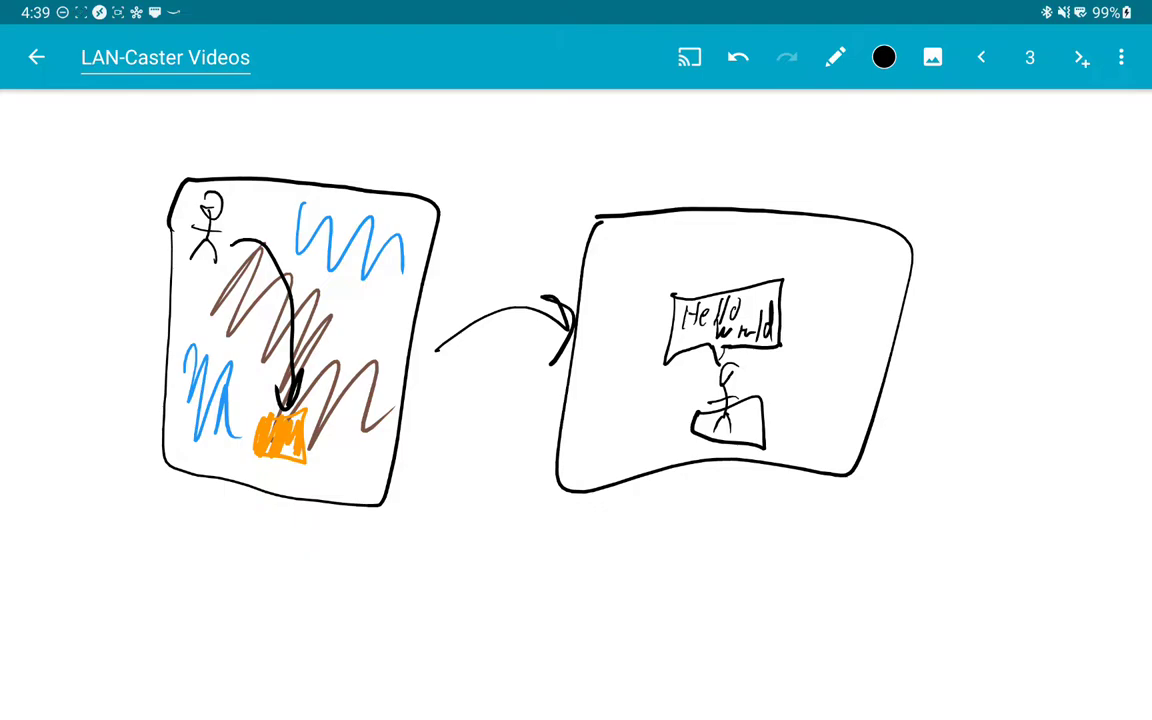
Add indigo scribbles beside the speech bubble
left_click(884, 57)
left_click(1008, 175)
mouse_move(797, 299)
left_mouse_down()
mouse_move(826, 330)
mouse_move(877, 285)
left_mouse_up()
left_click_drag(603, 387, 632, 472)
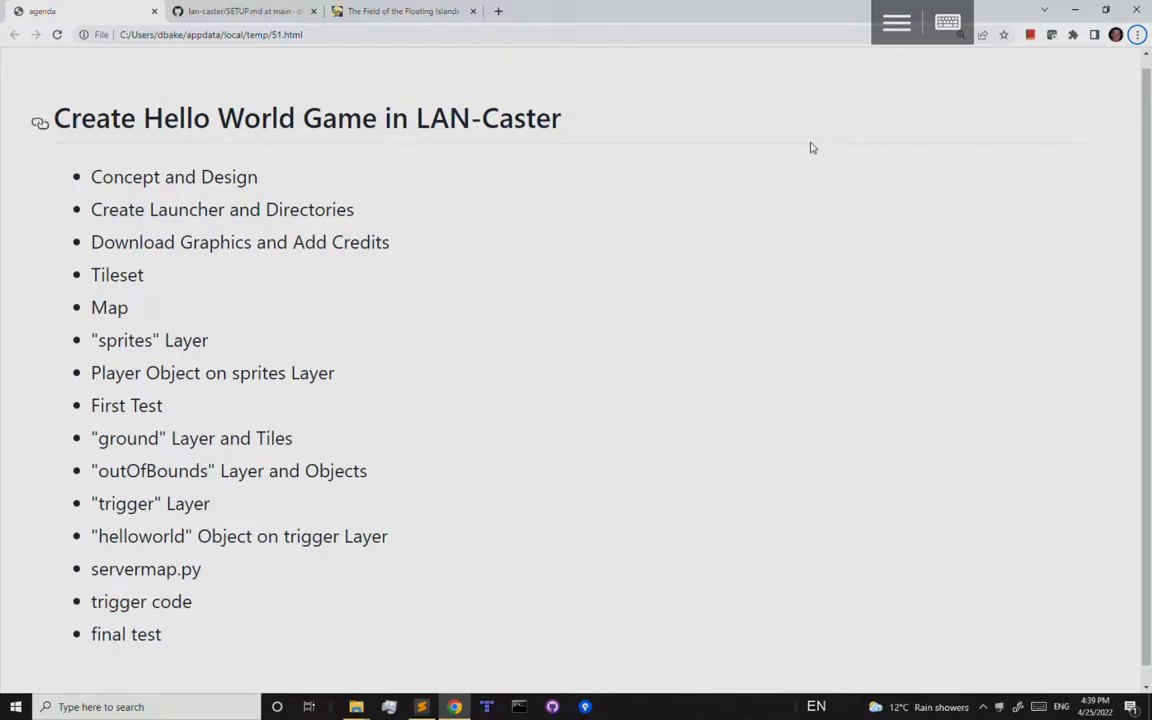
Open run-demo.bat in Sublime Text and compare it with the lan-caster folder's files in File Explorer
left_click(422, 707)
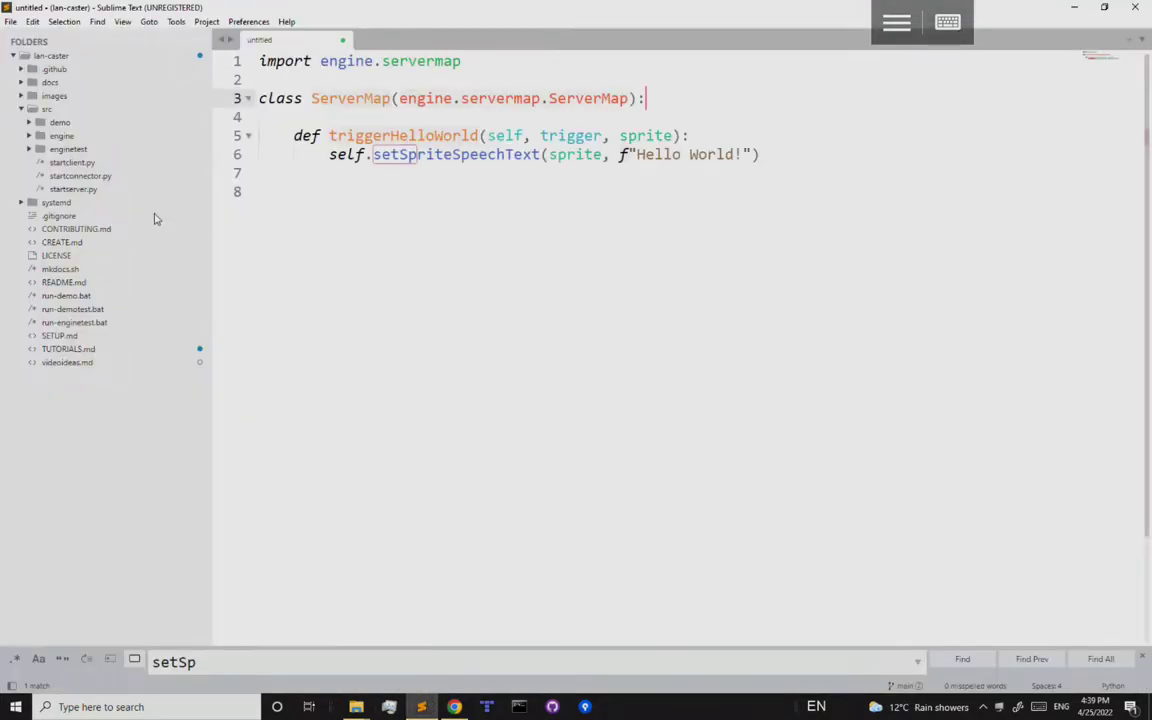
left_click(58, 297)
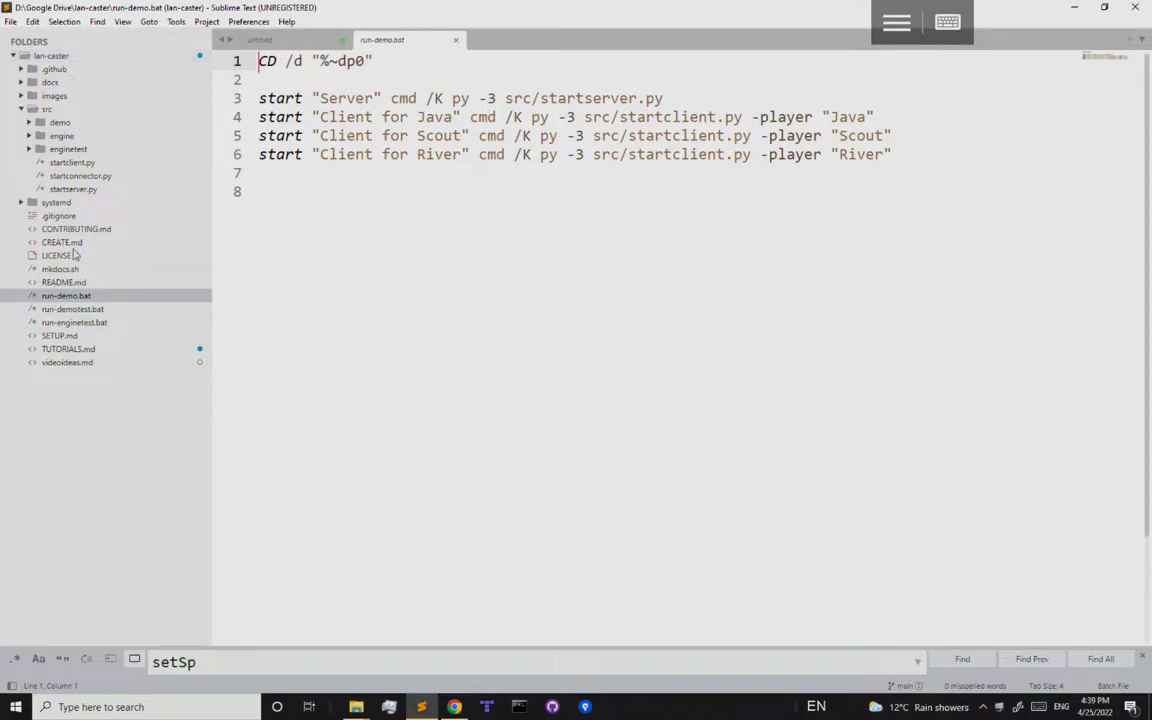
left_click(356, 707)
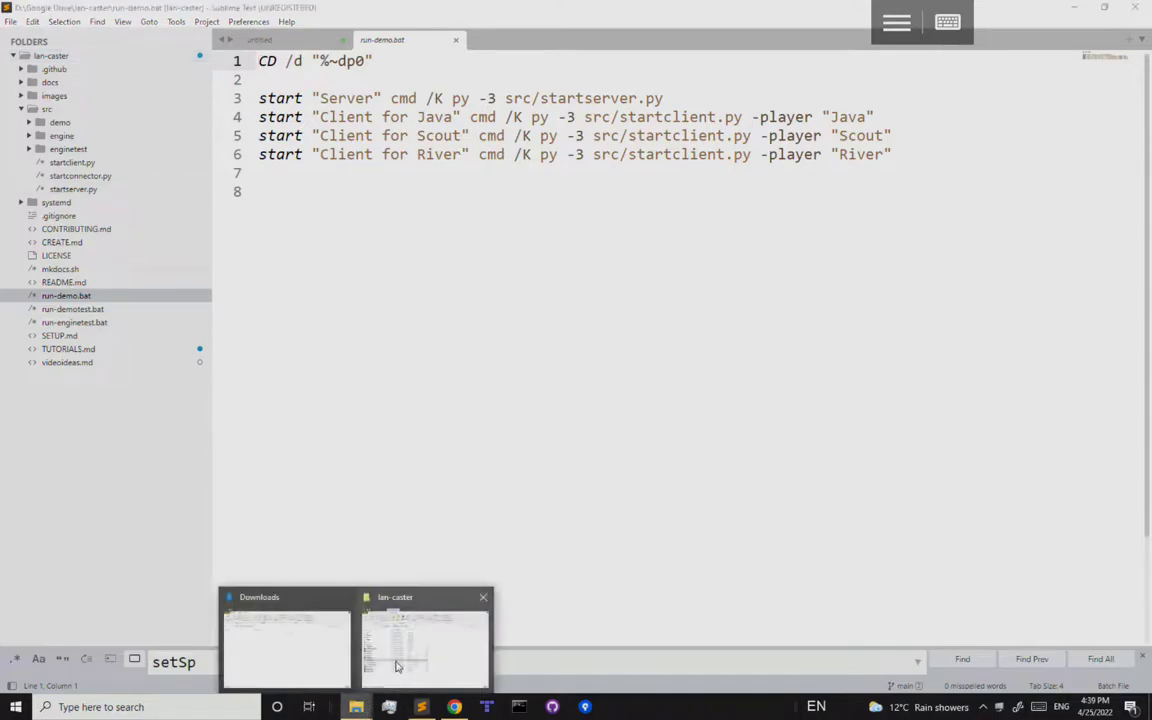
left_click(395, 669)
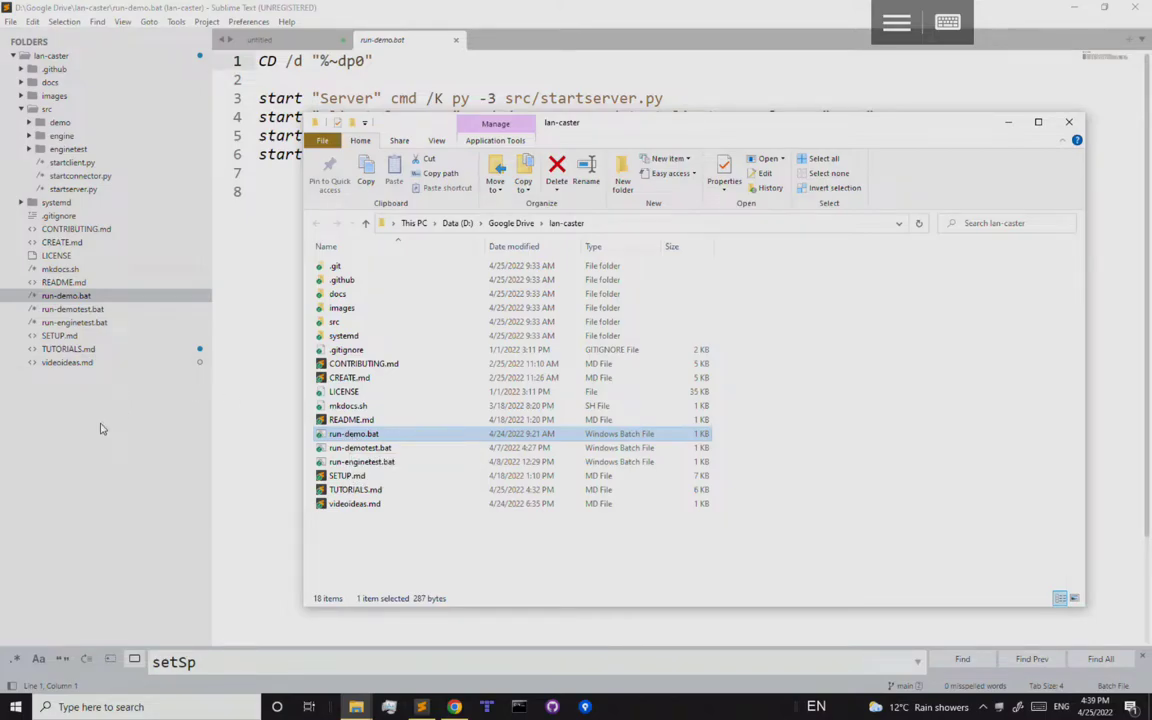
left_click(134, 393)
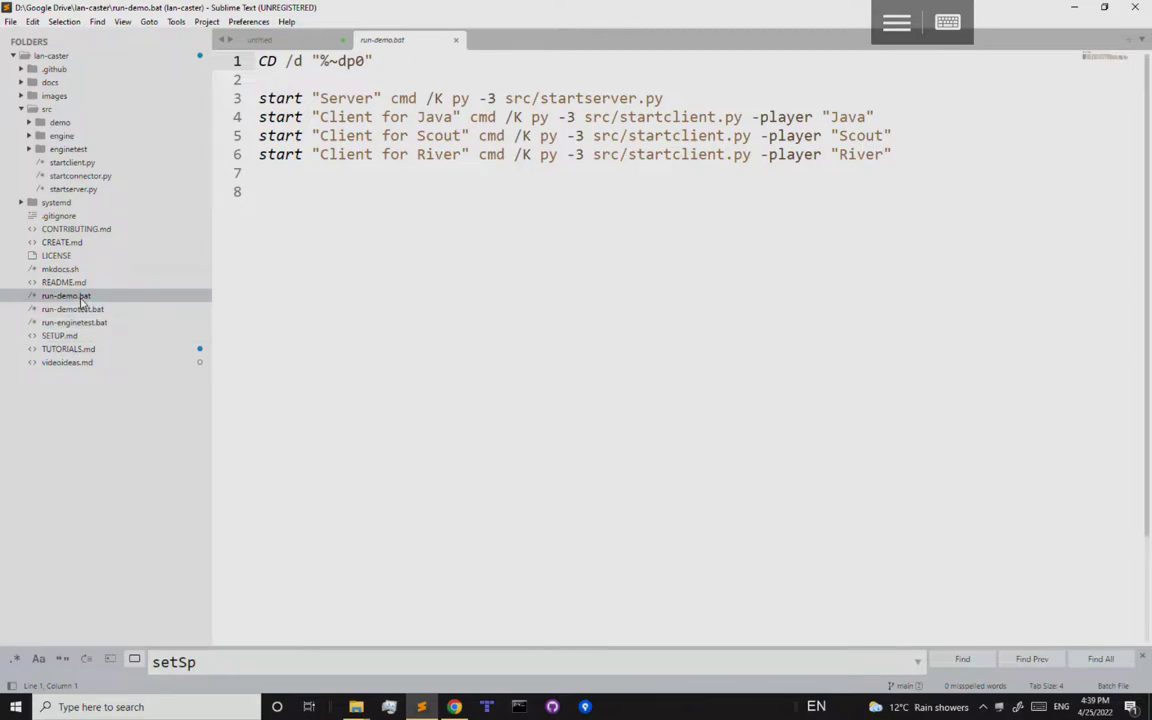
left_click(10, 21)
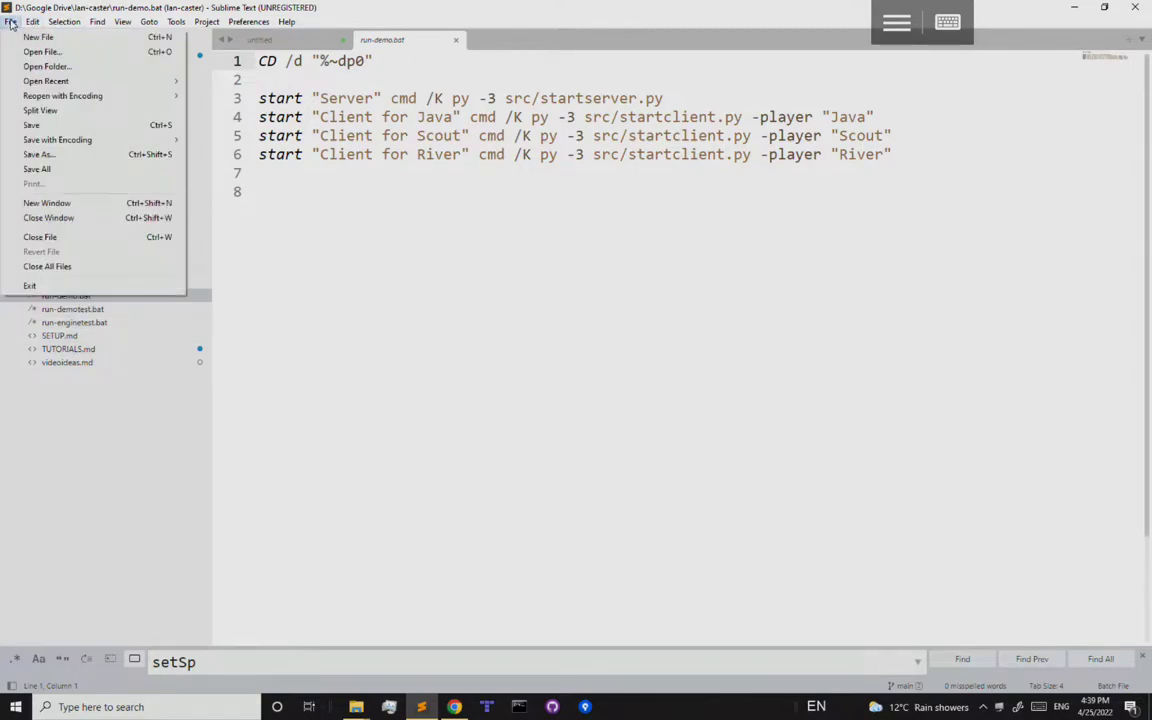
Save the script as run-hello.bat and delete the Scout and River client lines
left_click(85, 155)
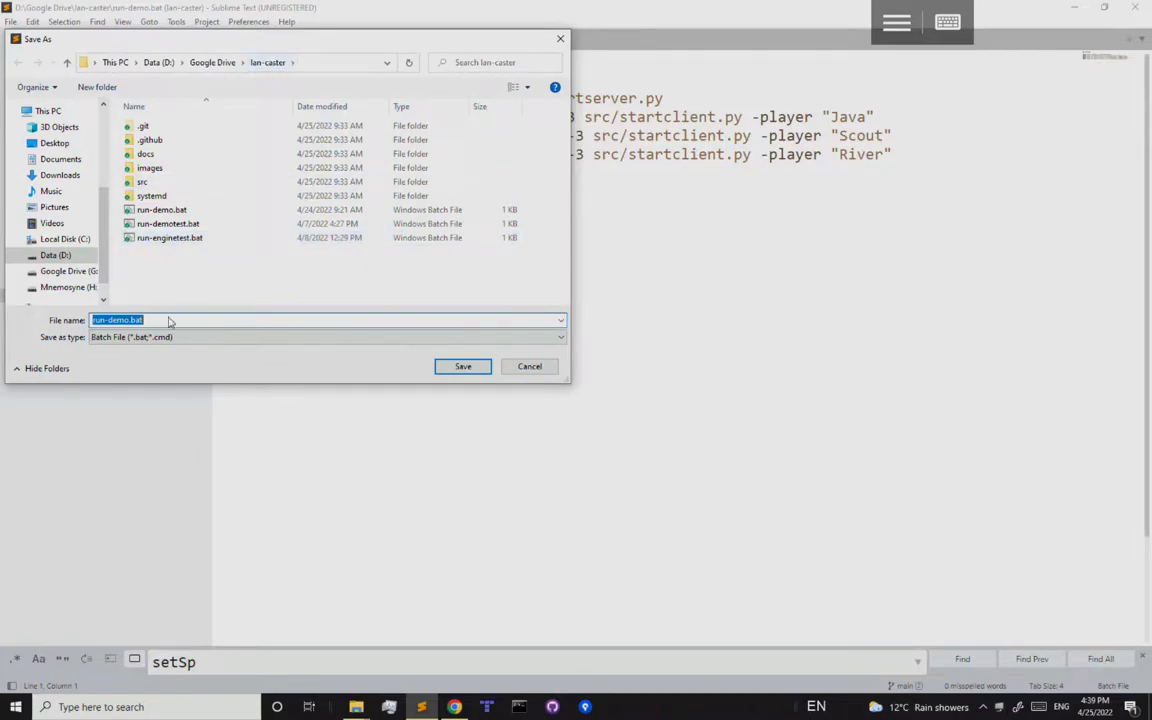
left_click(127, 320)
key("BackSpace")
key("BackSpace")
key("BackSpace")
key("BackSpace")
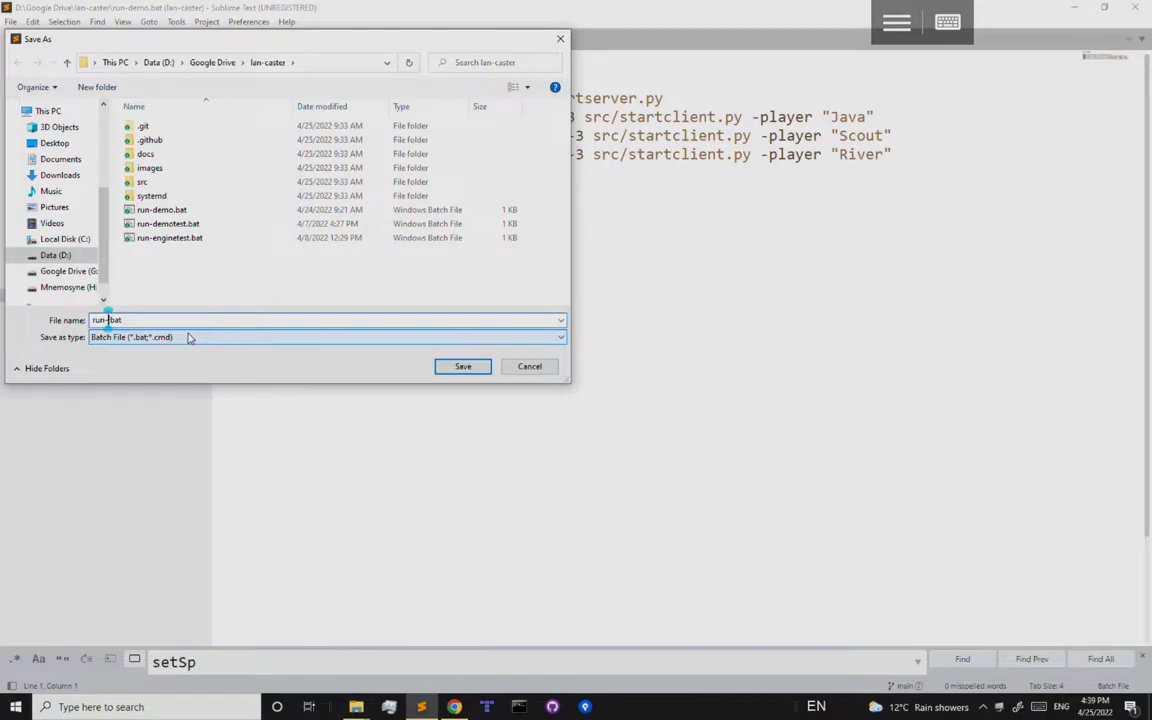
type("eh")
type("l")
type("lo")
key("Return")
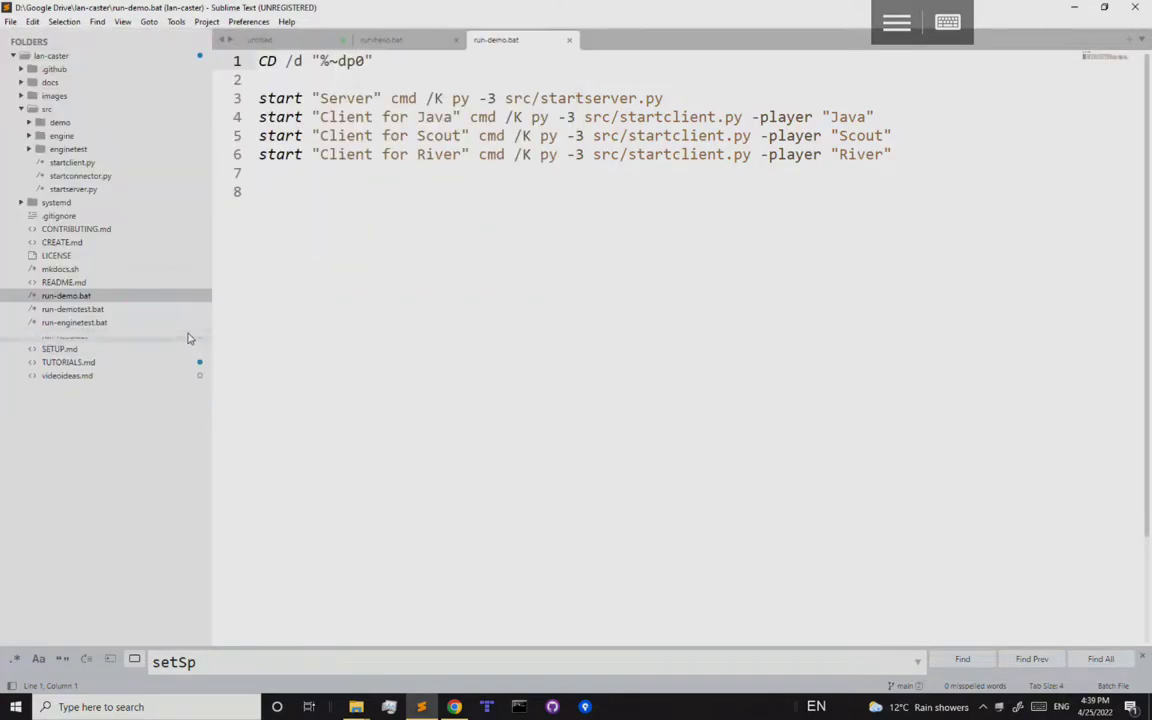
left_click_drag(942, 153, 875, 116)
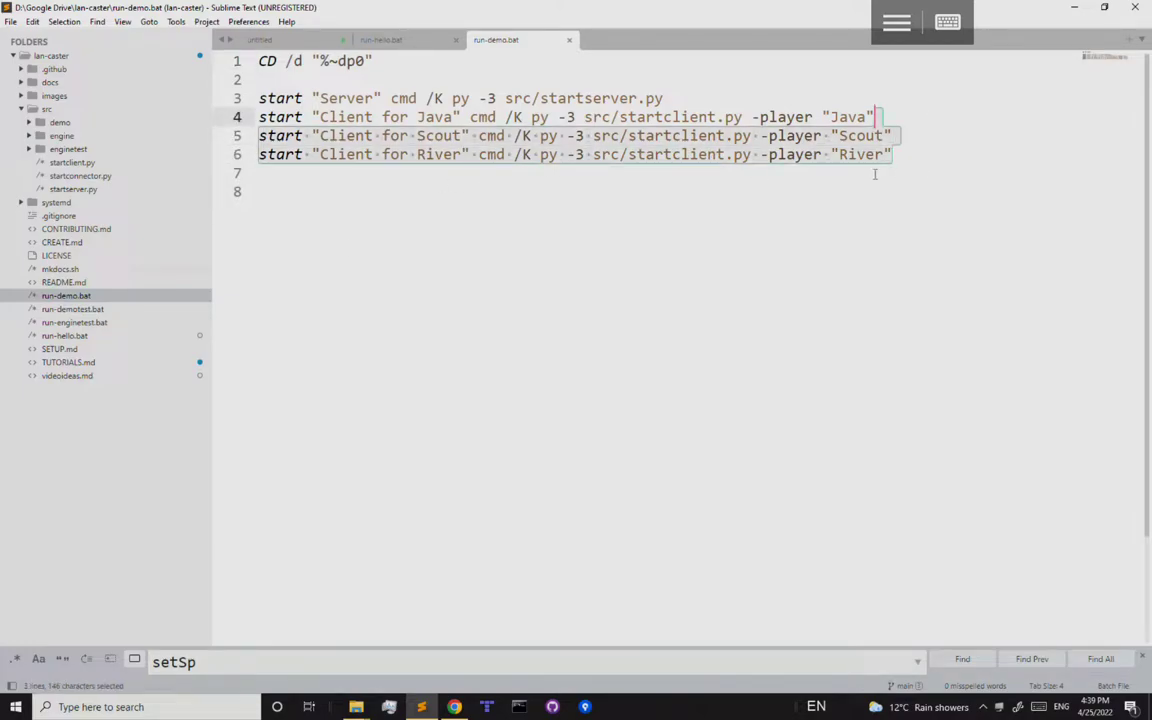
key("BackSpace")
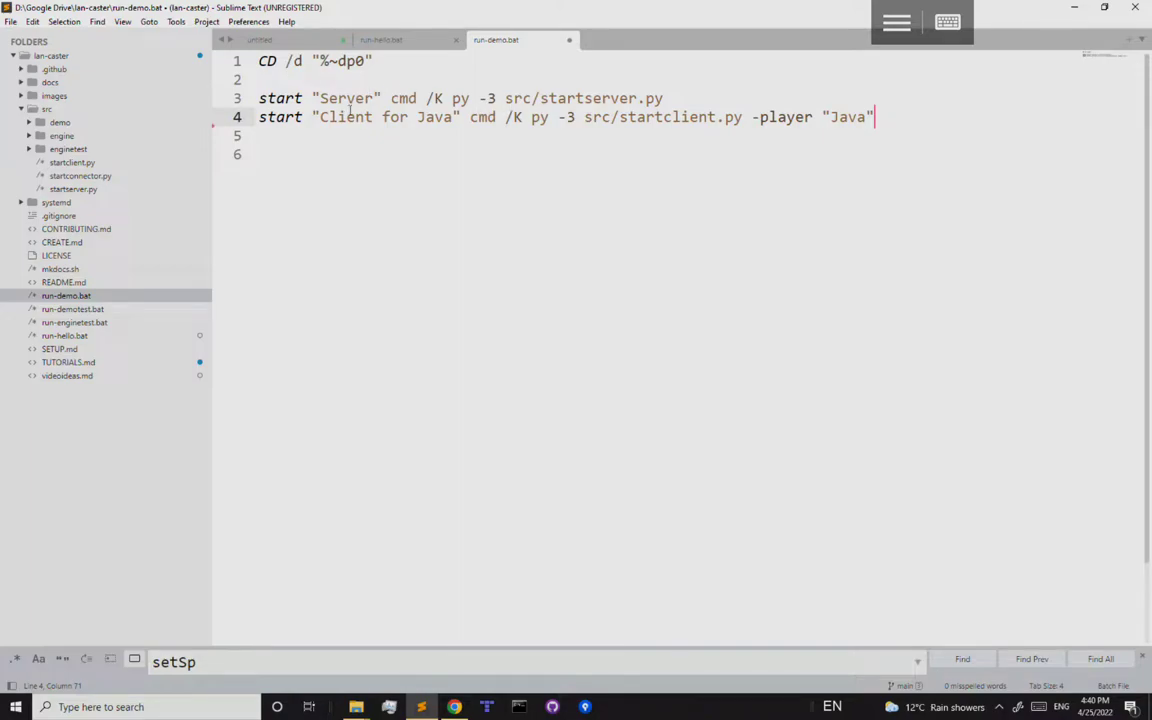
Add -game "helloworld" to both the server start line and the Java client line
double_click(848, 117)
left_click(510, 97)
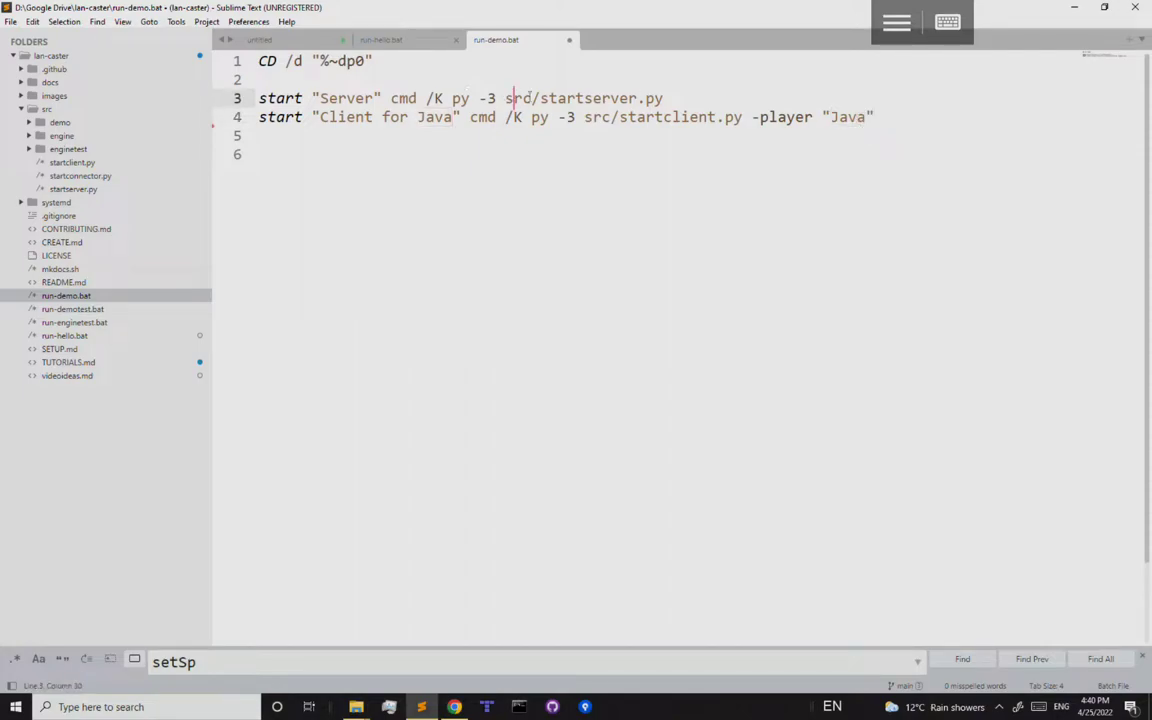
left_click(726, 98)
key("ctrl+space")
type("-")
type("ga")
type("\"helloworld")
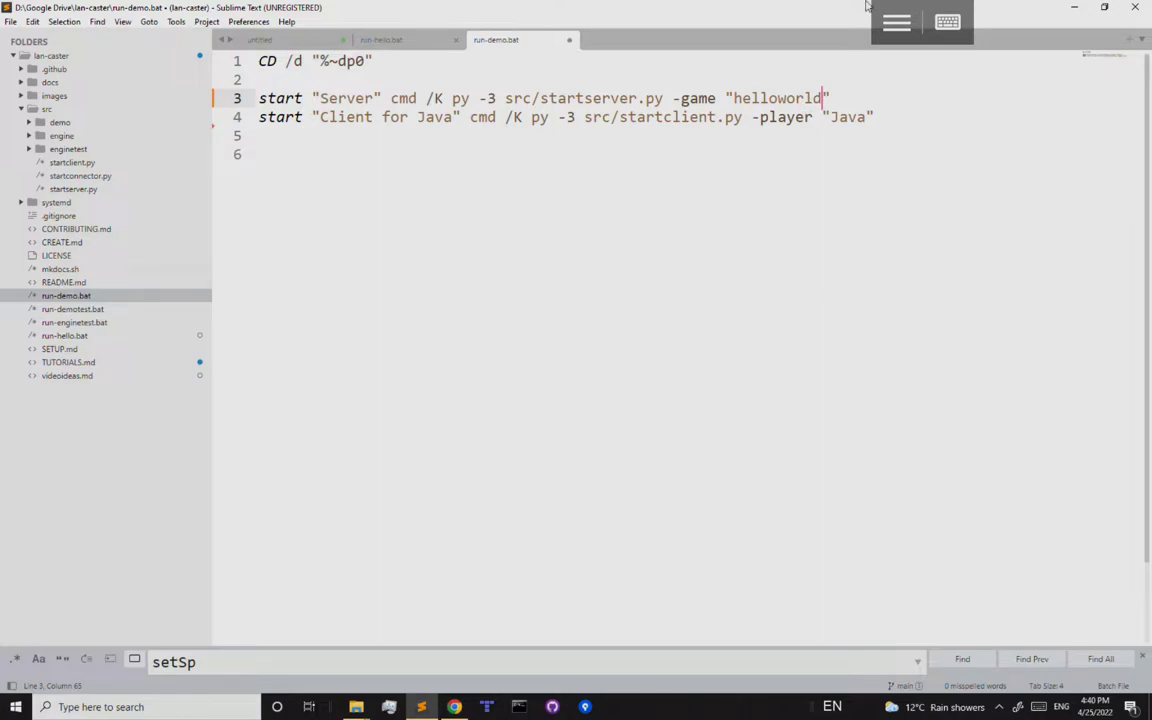
left_click(887, 116)
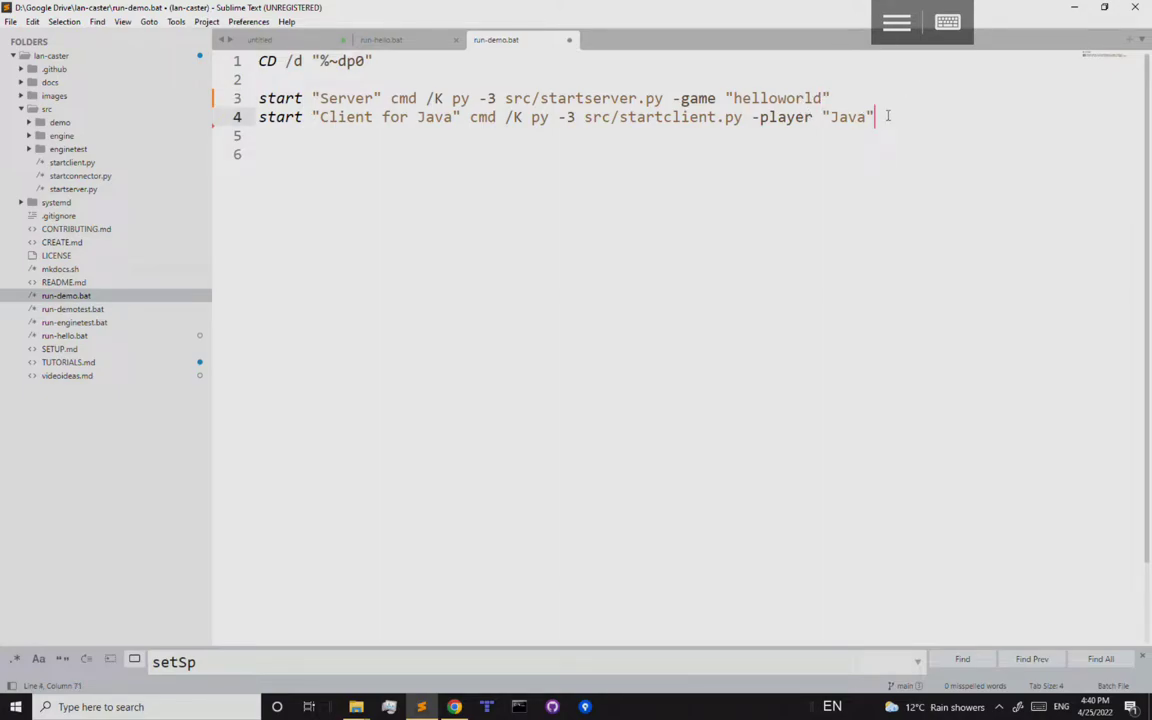
left_click(755, 117)
type("-")
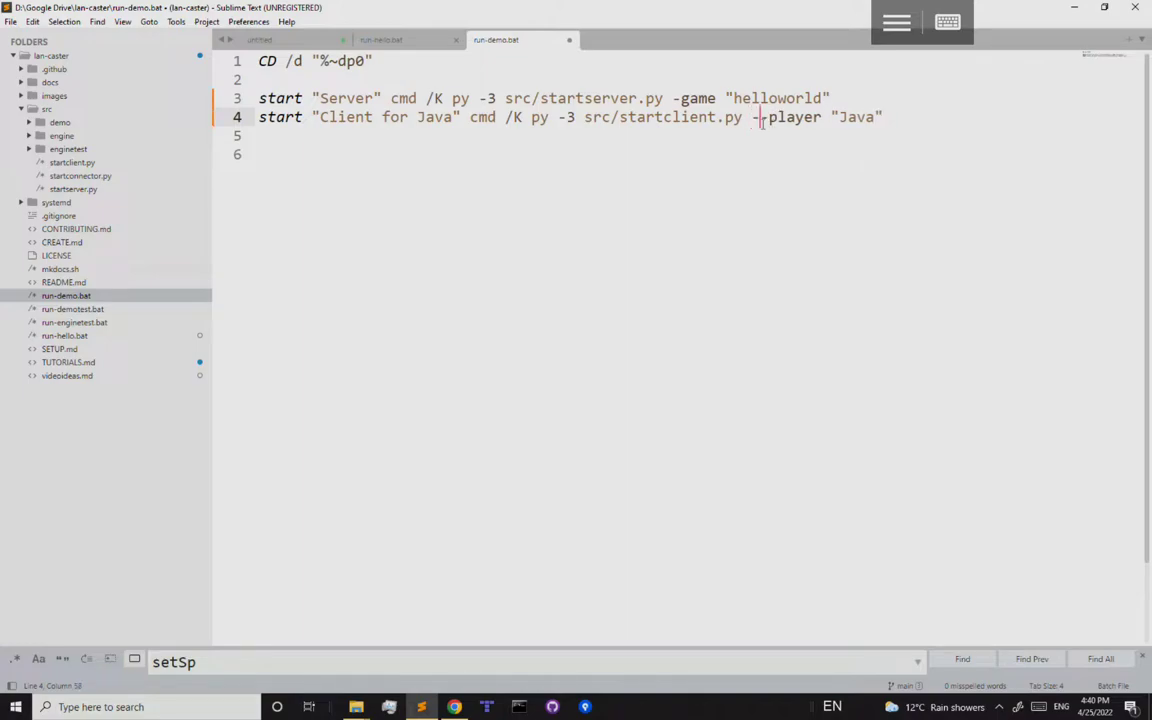
type("game \"hellowor")
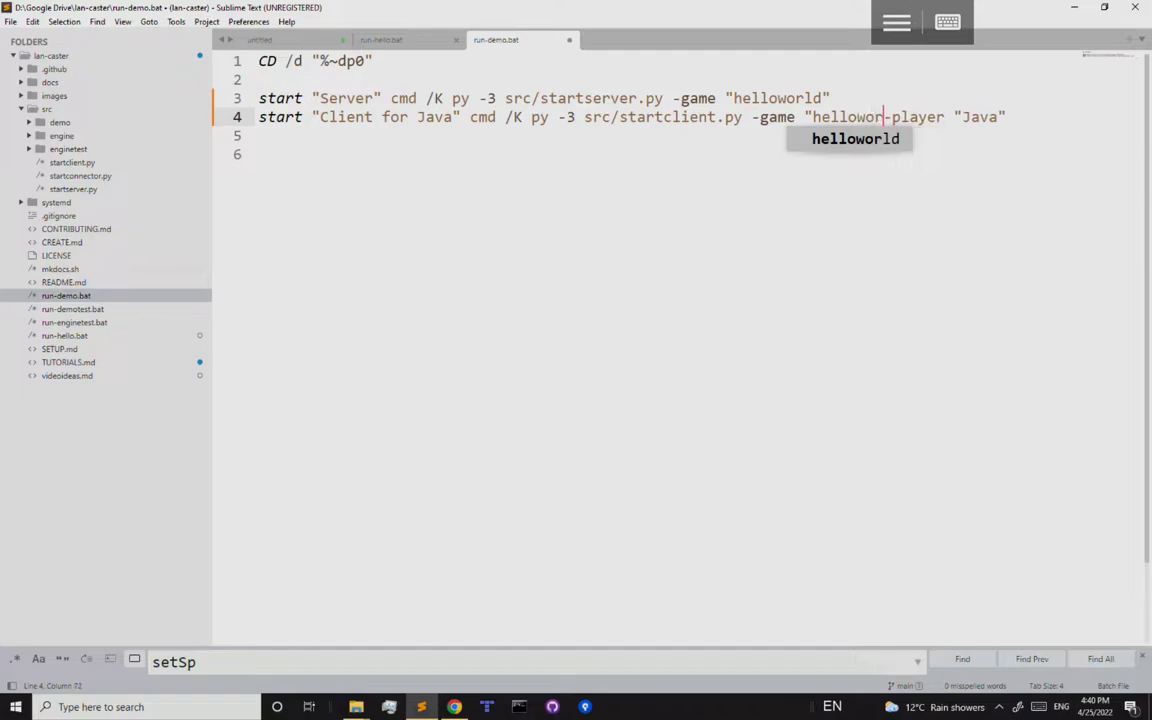
type("ld\"")
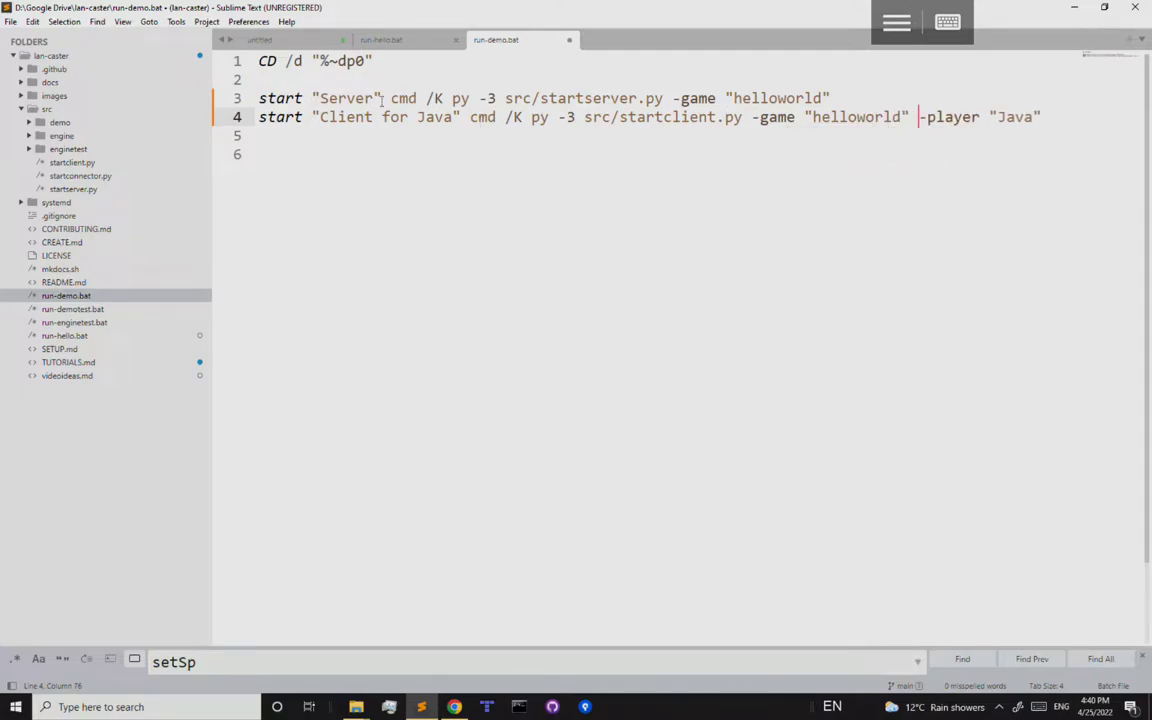
Review both commands, rename the client player from Java to Doug, and save
double_click(461, 99)
left_click_drag(461, 99, 590, 101)
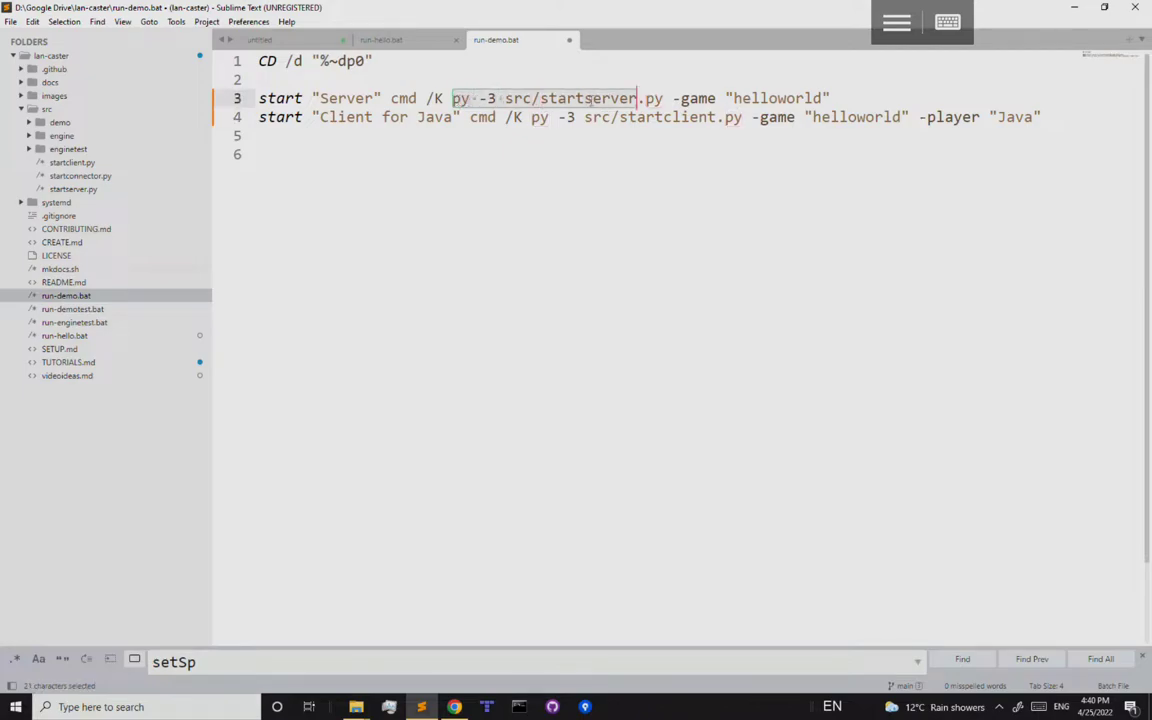
left_click(671, 99)
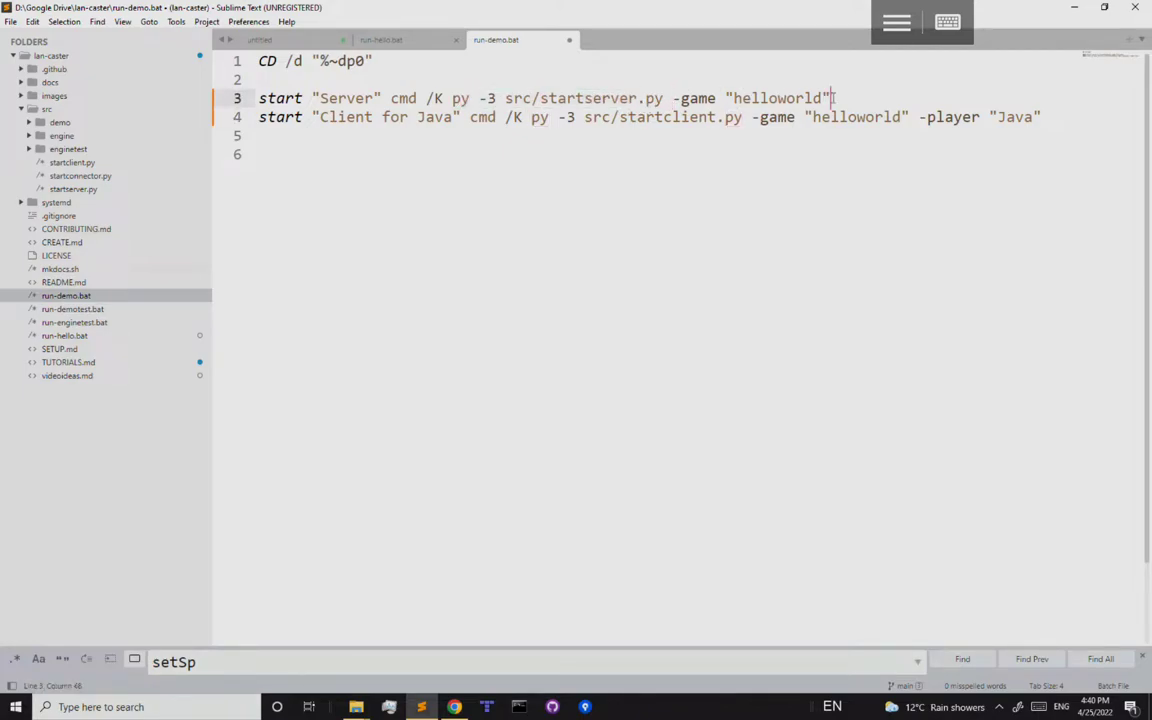
left_click(696, 118)
double_click(696, 118)
left_click(796, 118)
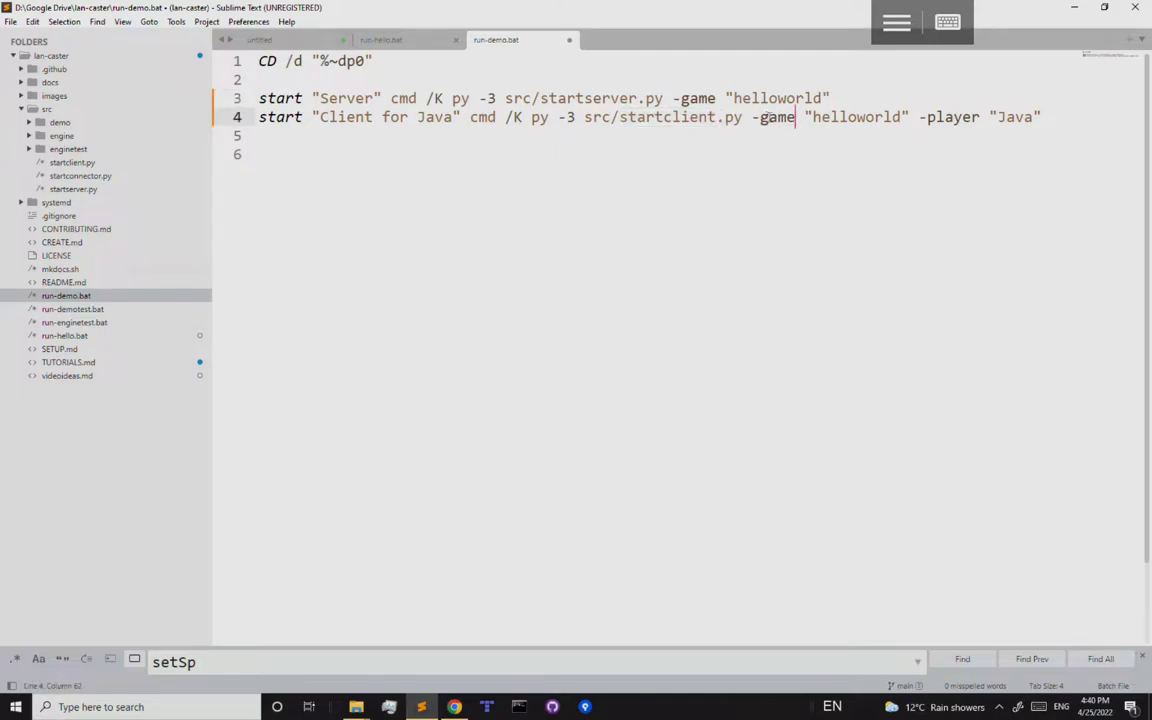
double_click(838, 118)
left_click(1014, 117)
double_click(1014, 117)
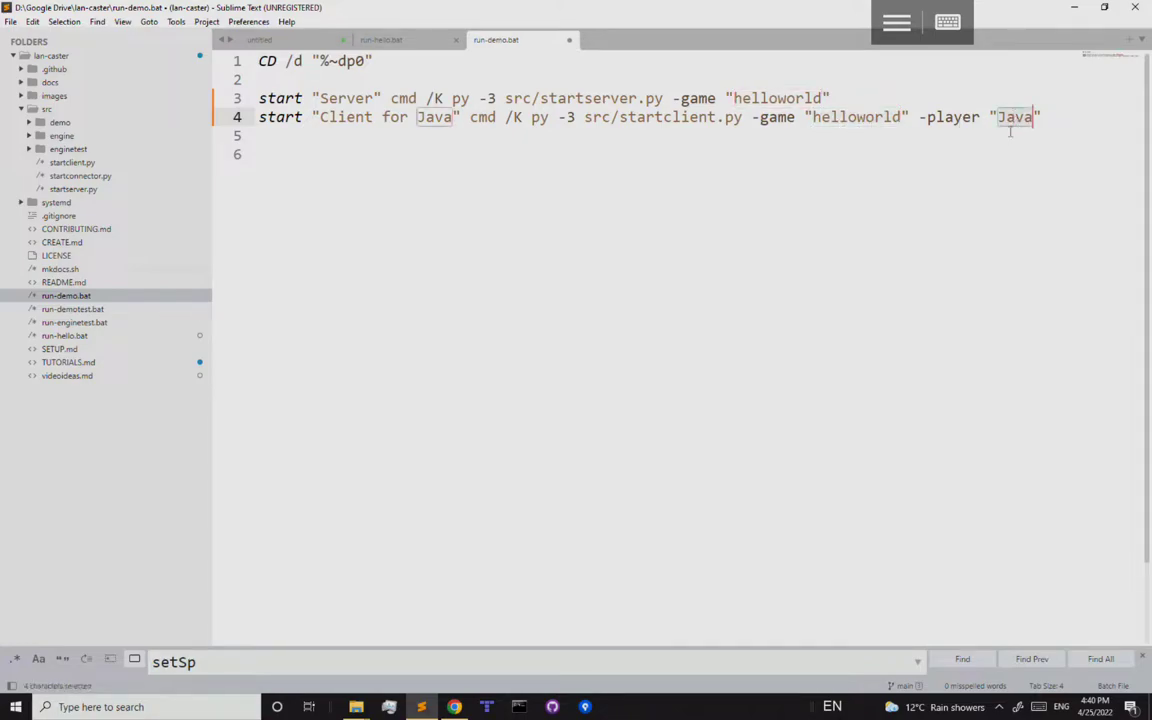
type("Doug")
key("ctrl+s")
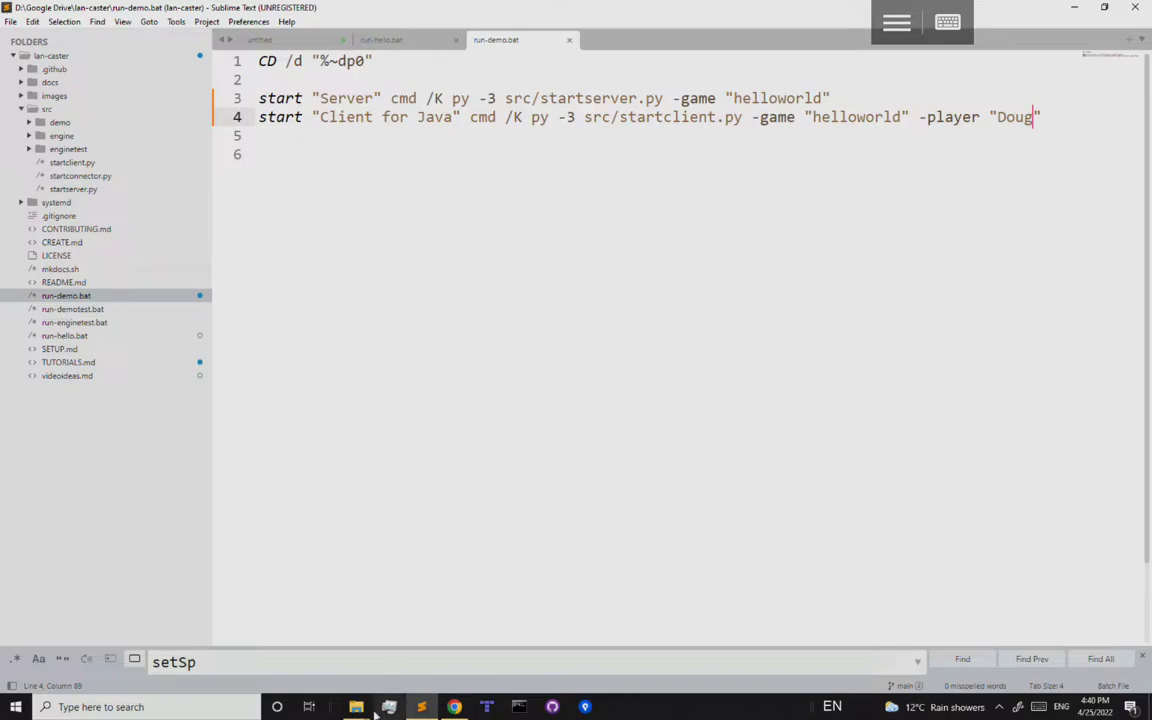
Launch run-hello.bat from the lan-caster Explorer window, then close all the windows it opened
mouse_move(356, 705)
left_click(420, 660)
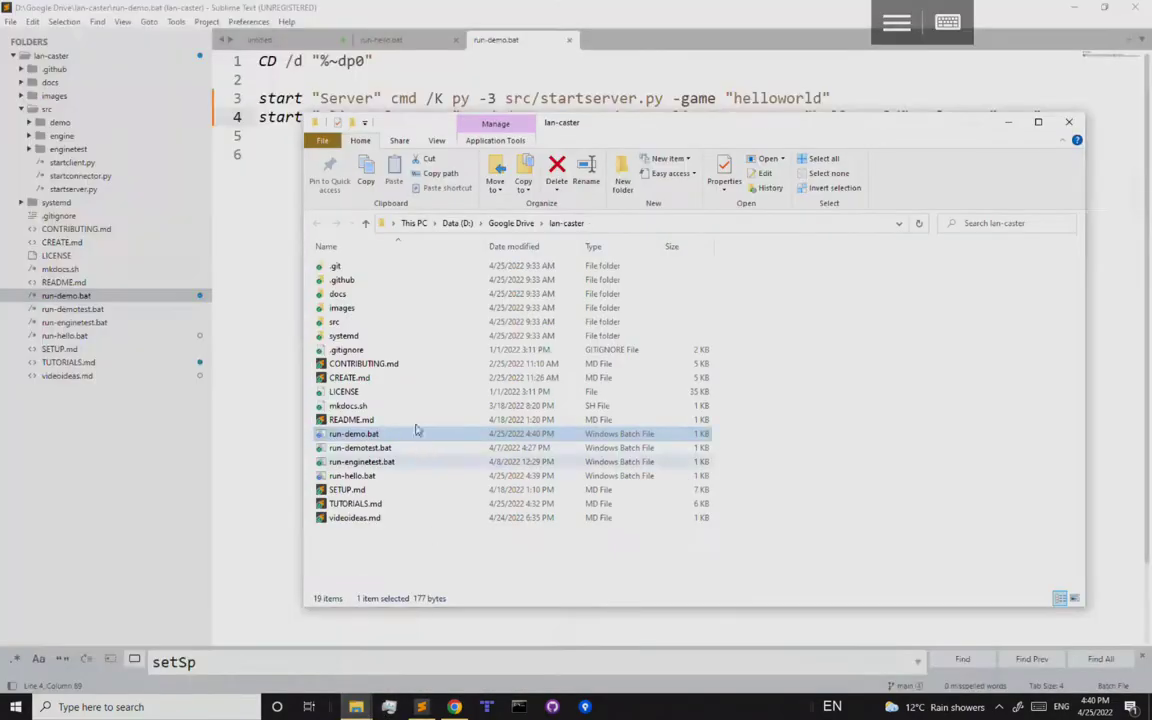
left_click(373, 540)
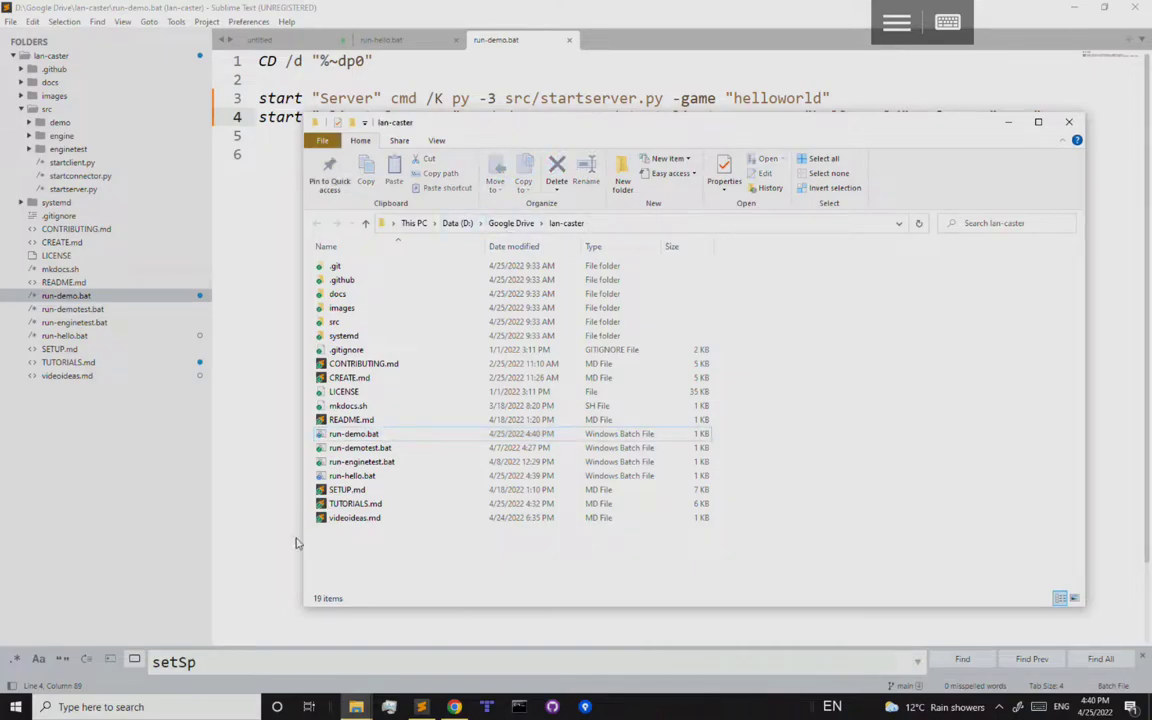
left_click(353, 477)
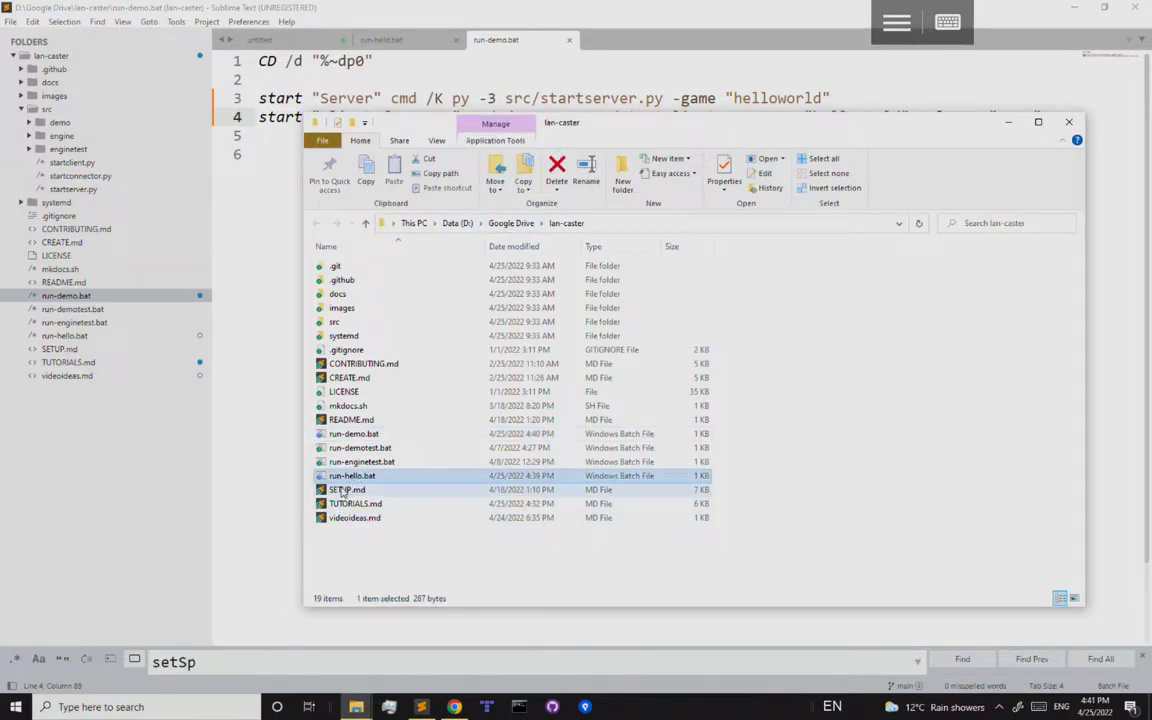
double_click(353, 477)
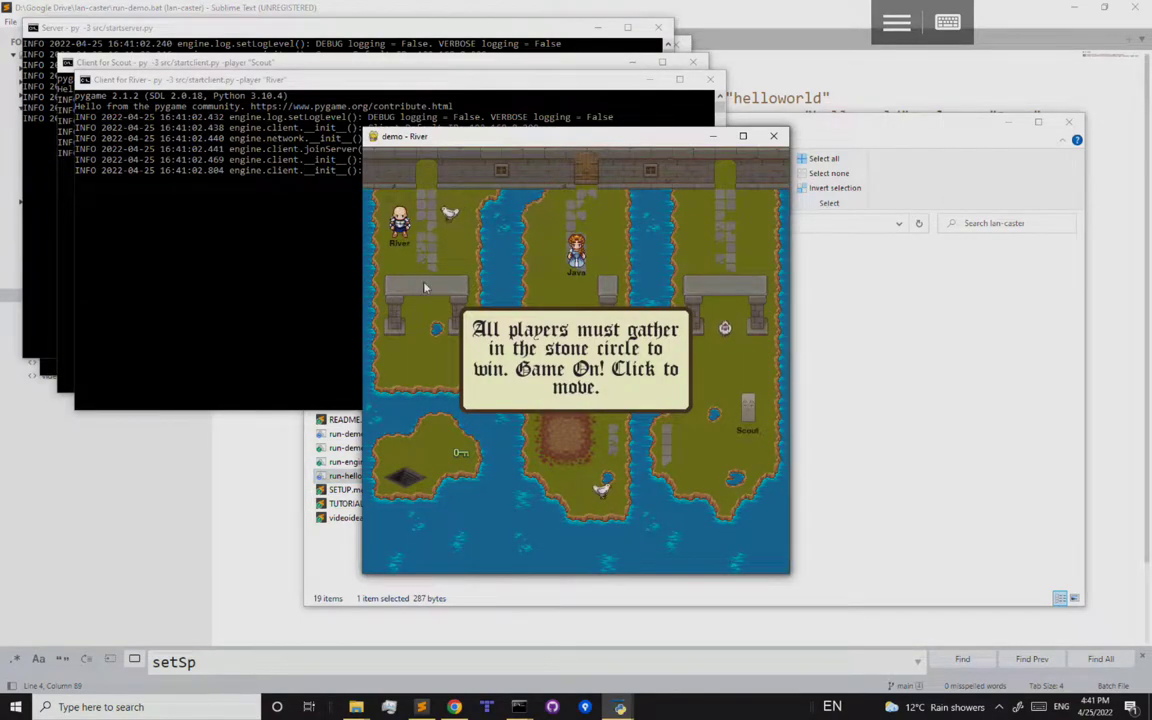
right_click(519, 707)
left_click(522, 684)
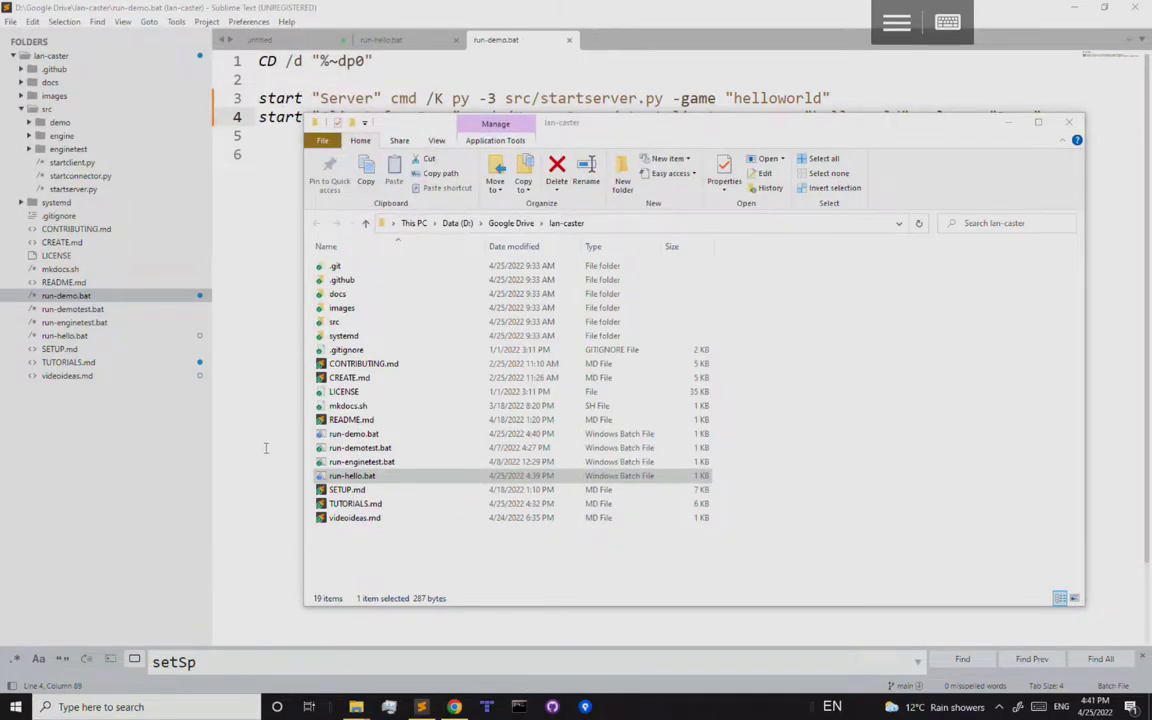
Copy run-demo.bat's helloworld server and client lines over run-hello.bat's contents and save it
left_click(381, 40)
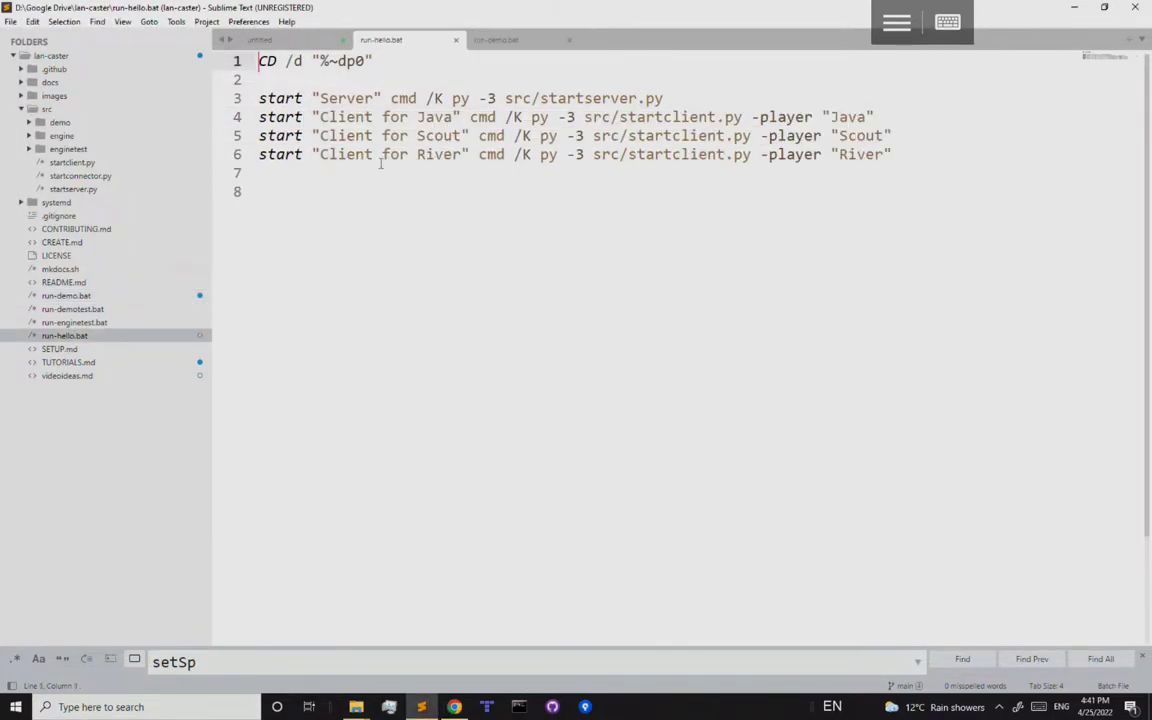
left_click(496, 40)
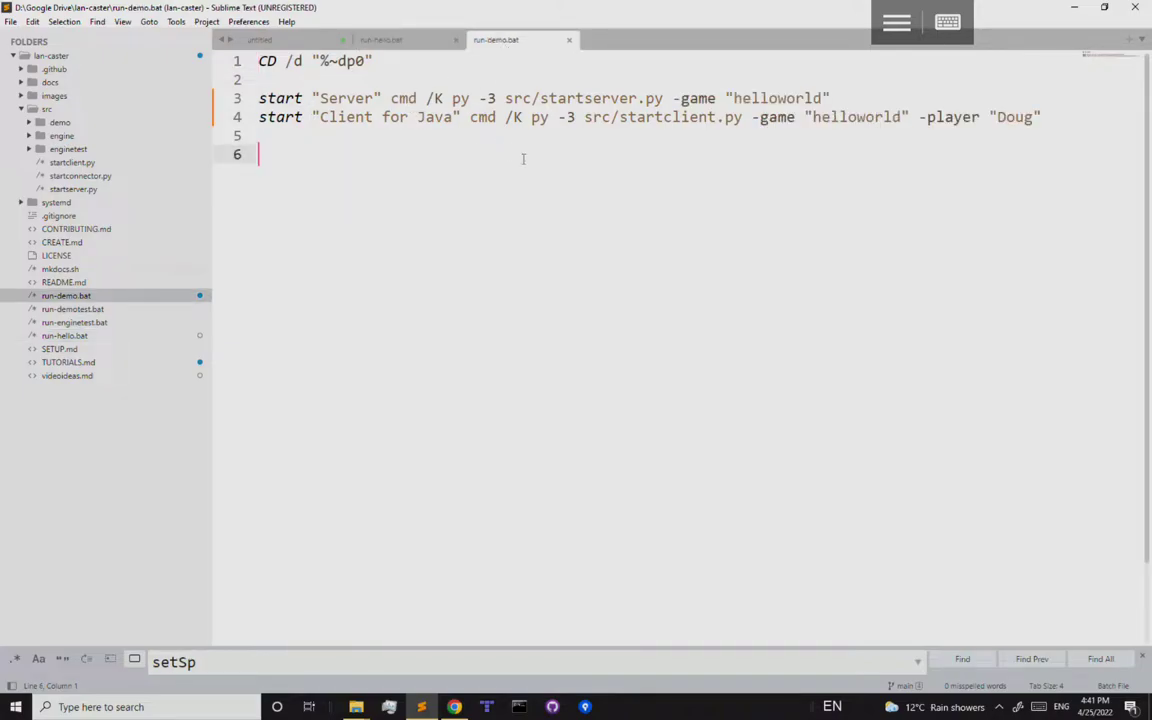
key("ctrl+a")
key("ctrl+c")
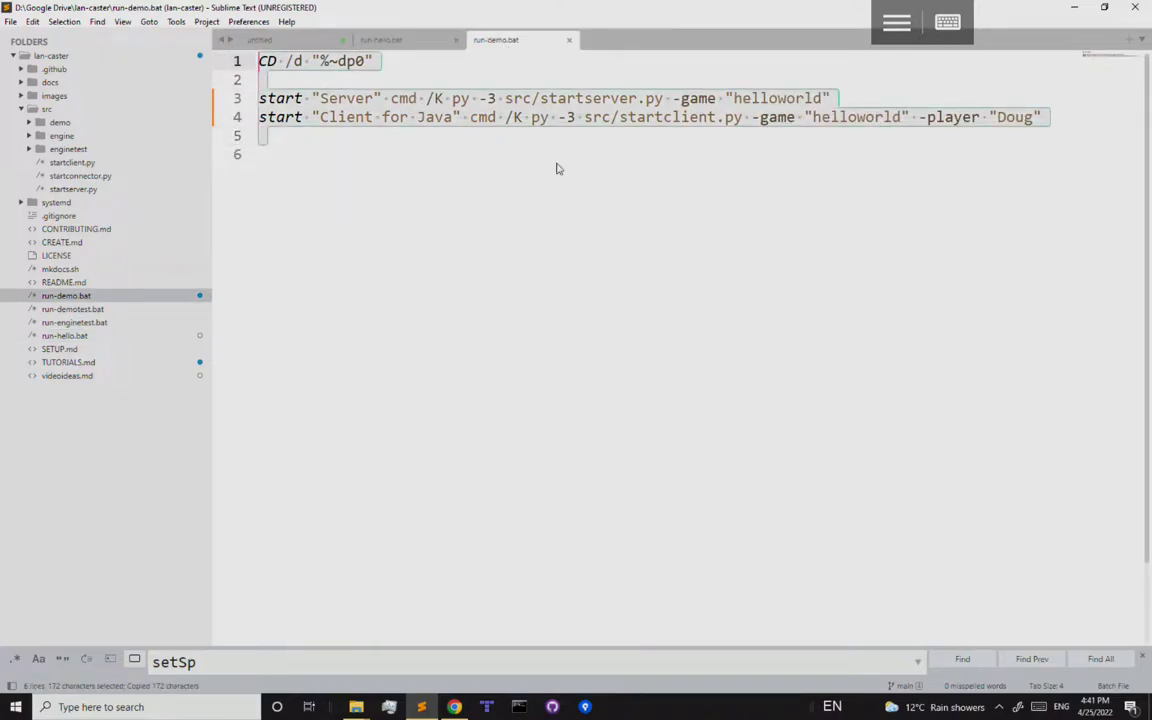
left_click(425, 45)
key("ctrl+a")
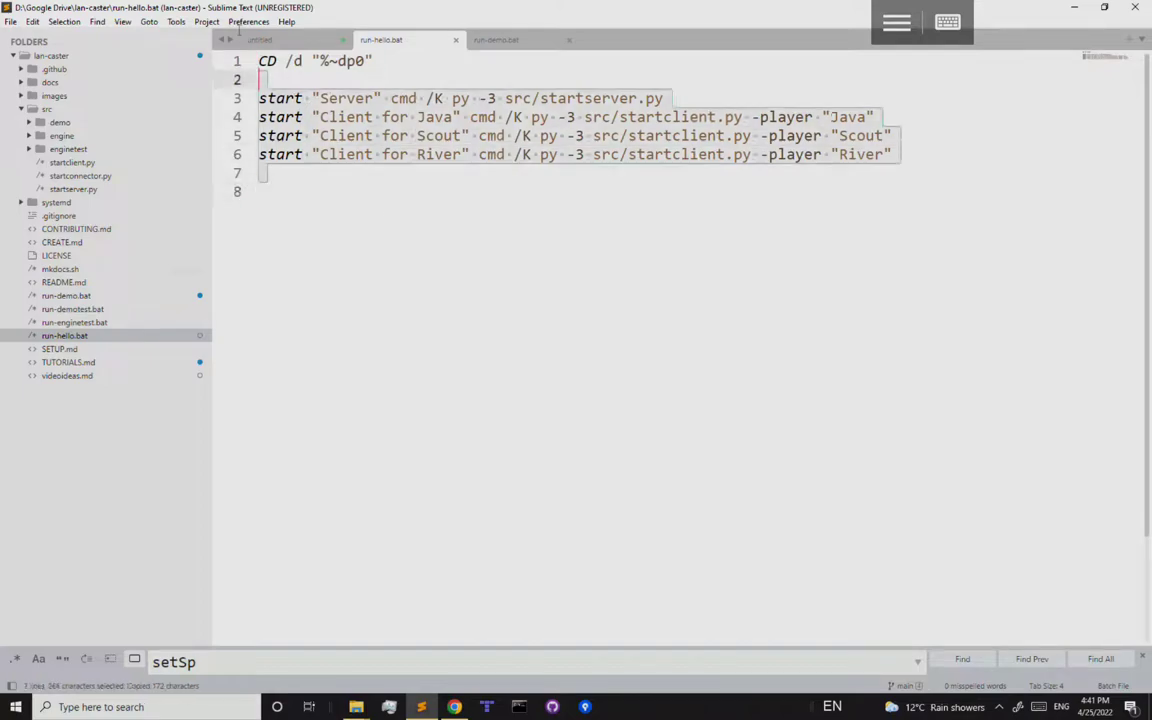
key("ctrl+v")
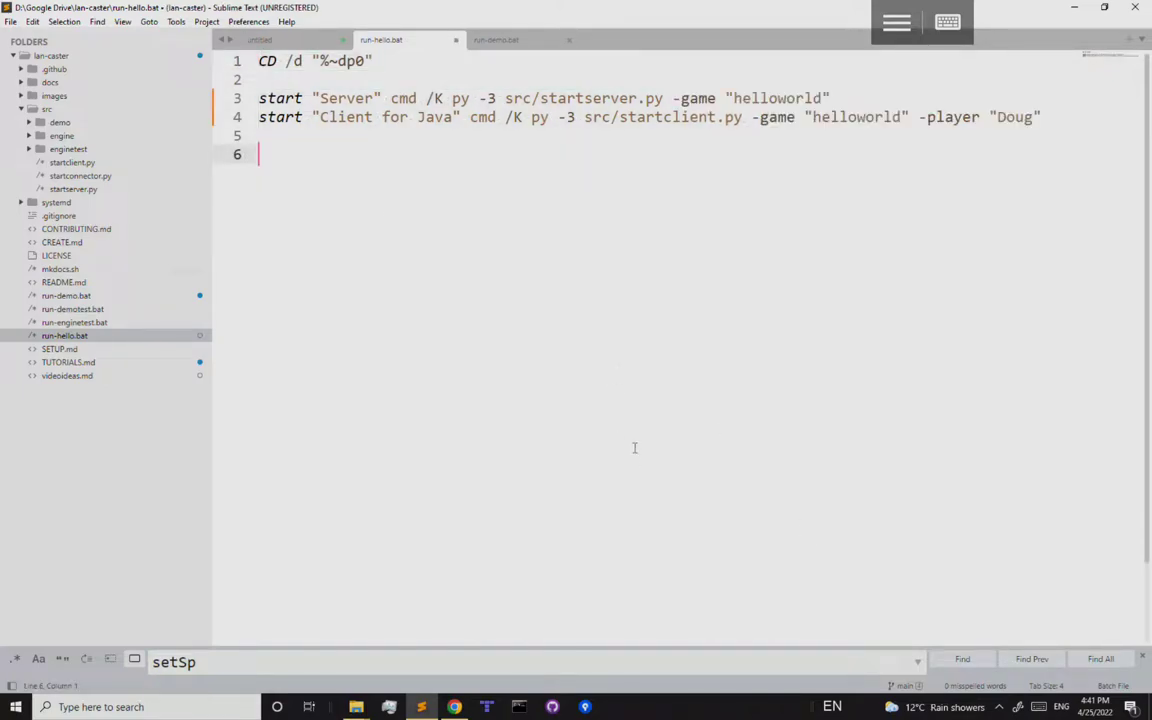
key("ctrl+s")
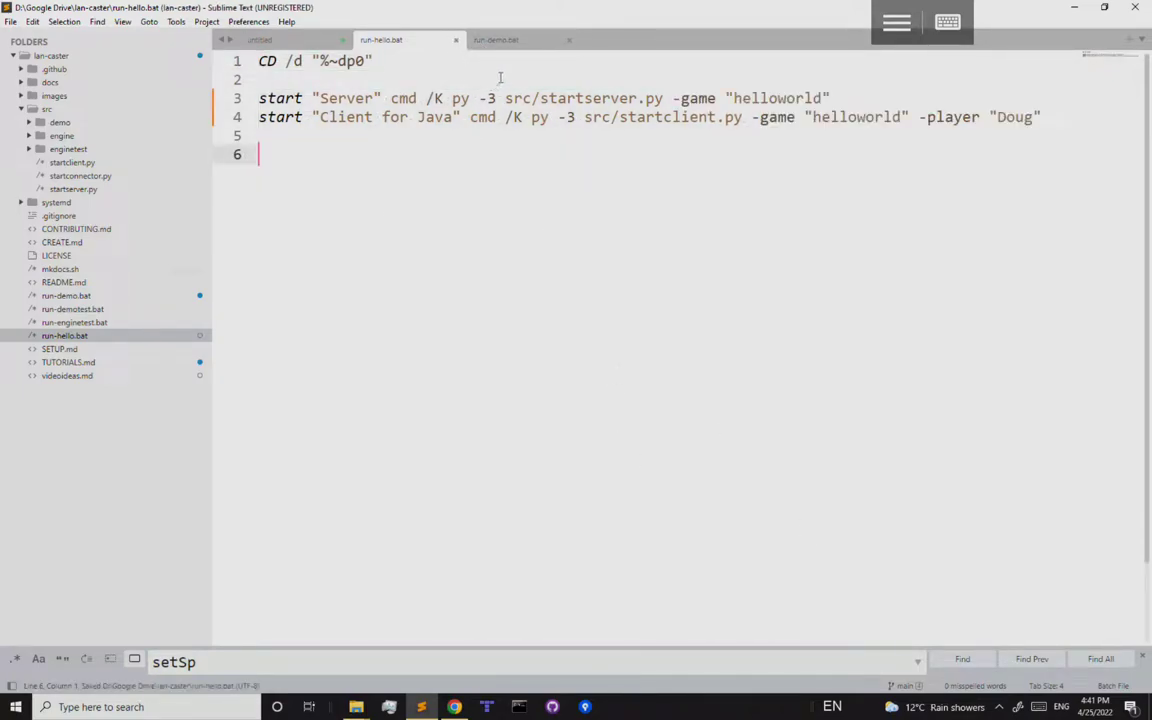
Undo the helloworld edits in run-demo.bat to restore its original client lines and save it
left_click(503, 44)
key("ctrl+z")
key("ctrl+z")
key("ctrl+z")
key("ctrl+z")
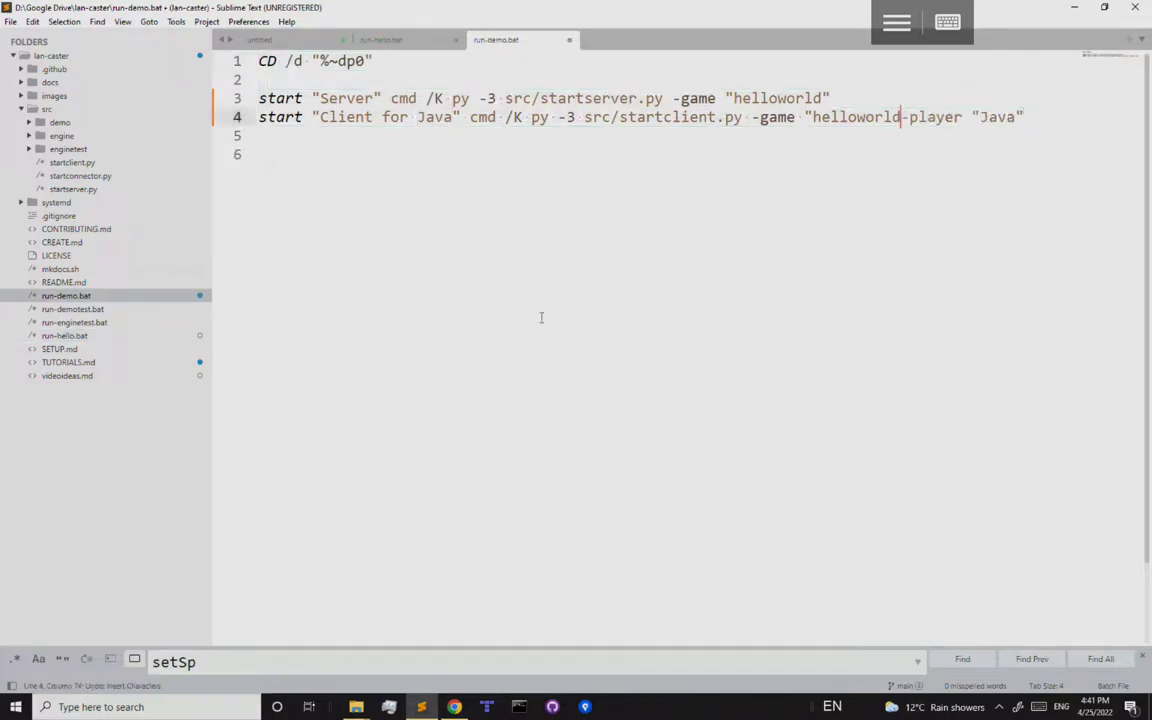
key("ctrl+z")
key("ctrl+z")
key("ctrl+s")
left_click(381, 40)
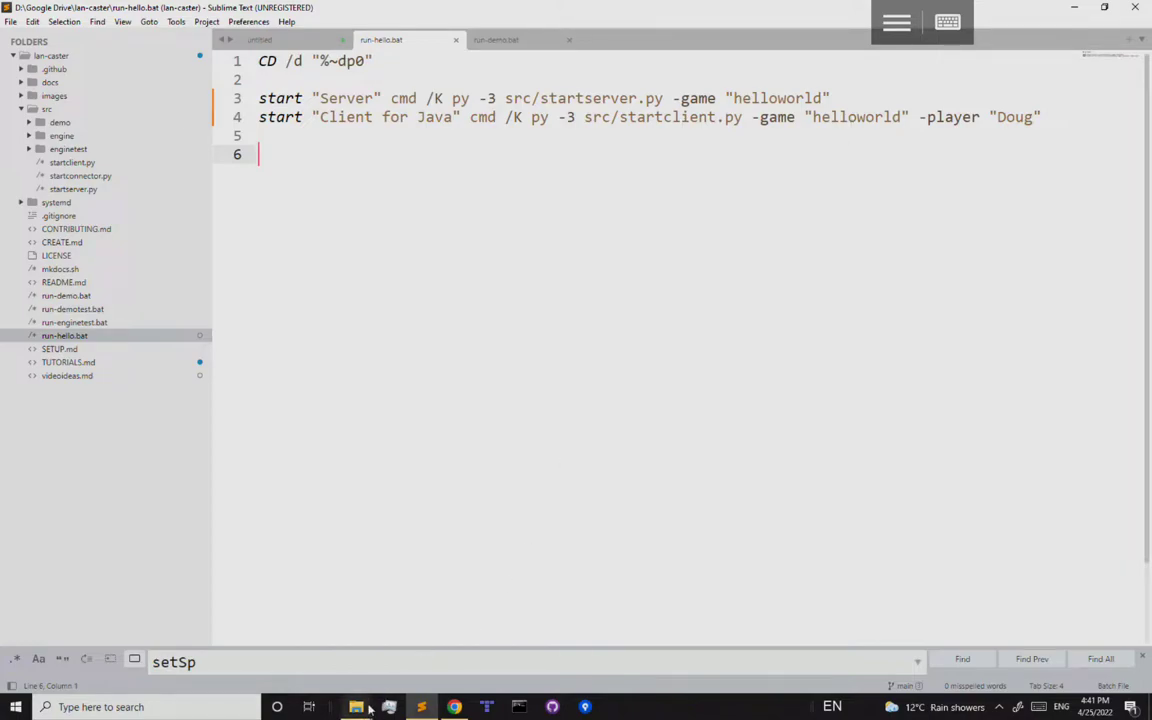
Launch run-hello.bat from the lan-caster Explorer window to test the helloworld launch
mouse_move(356, 707)
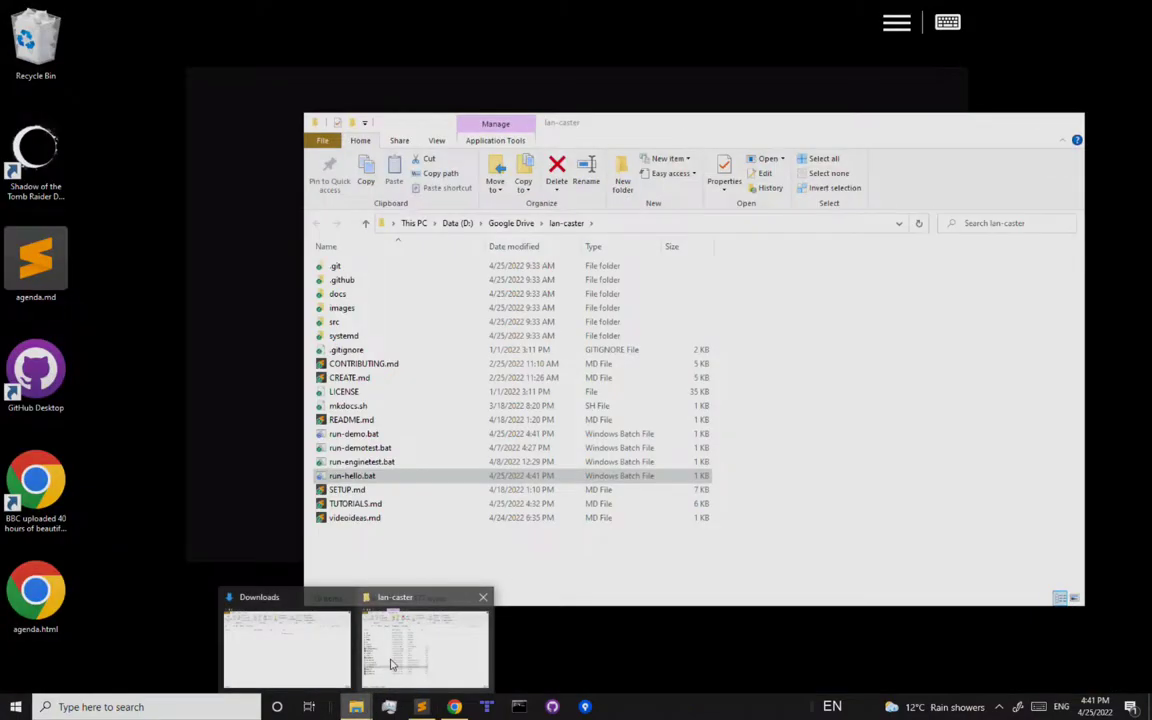
left_click(382, 660)
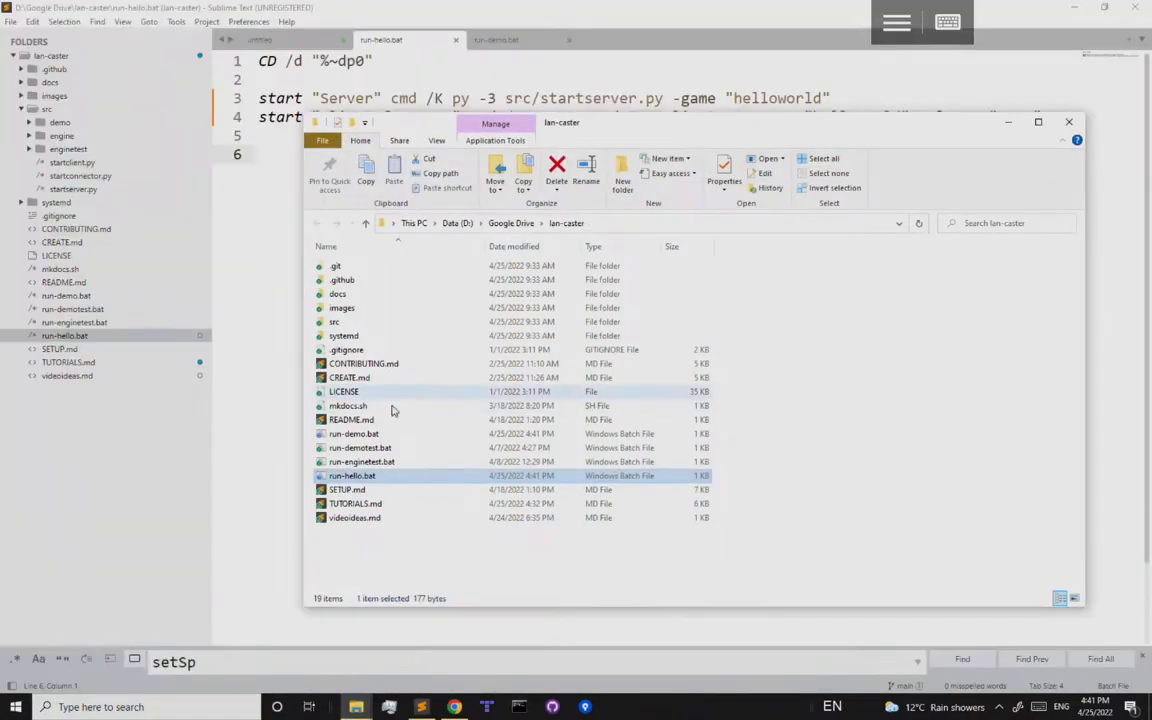
double_click(350, 476)
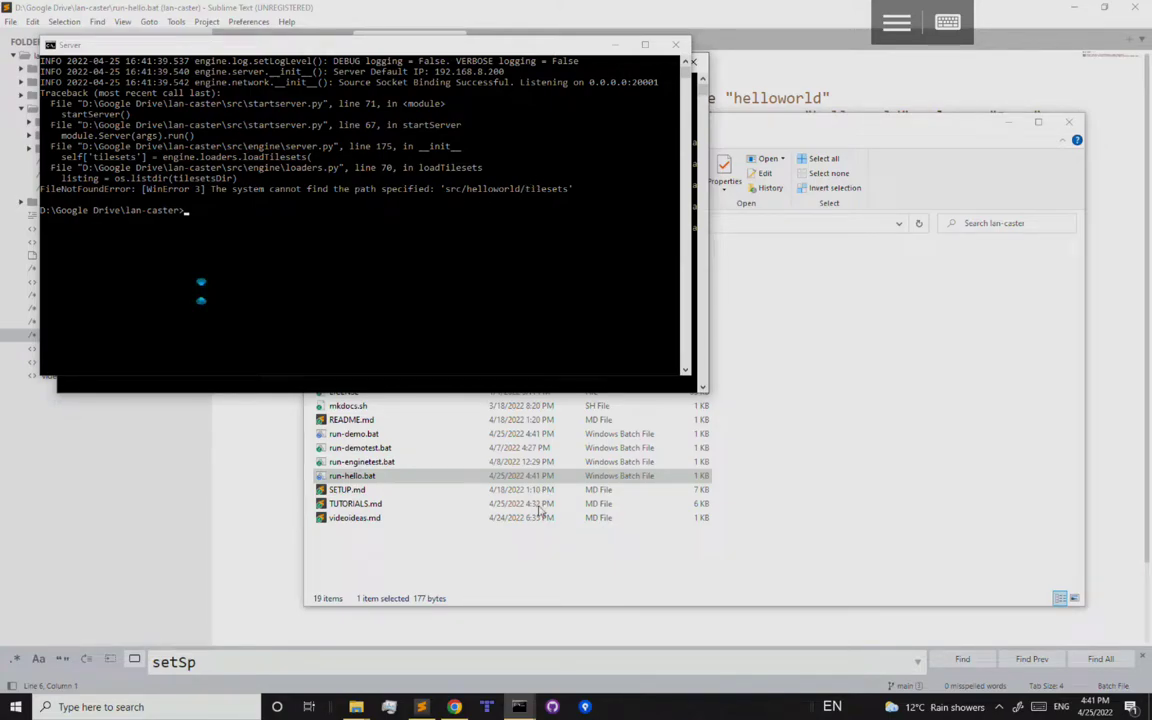
Close the failed Server console, open the src folder and bring up its New > Folder menu
right_click(526, 702)
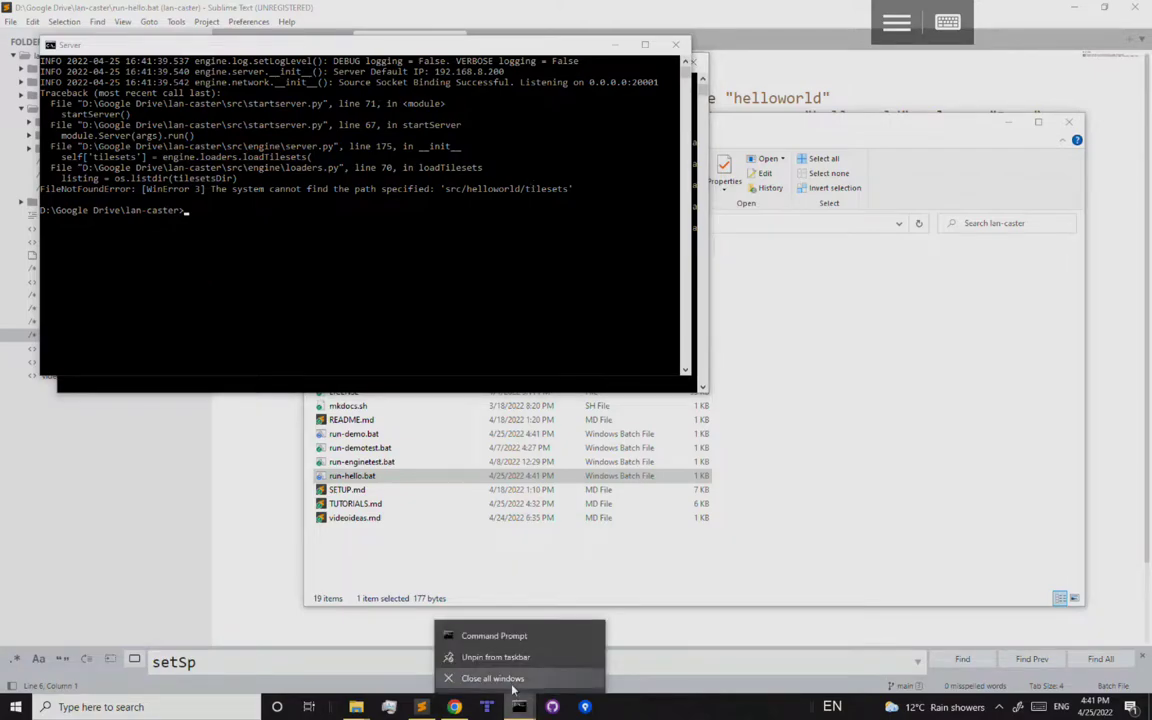
left_click(545, 680)
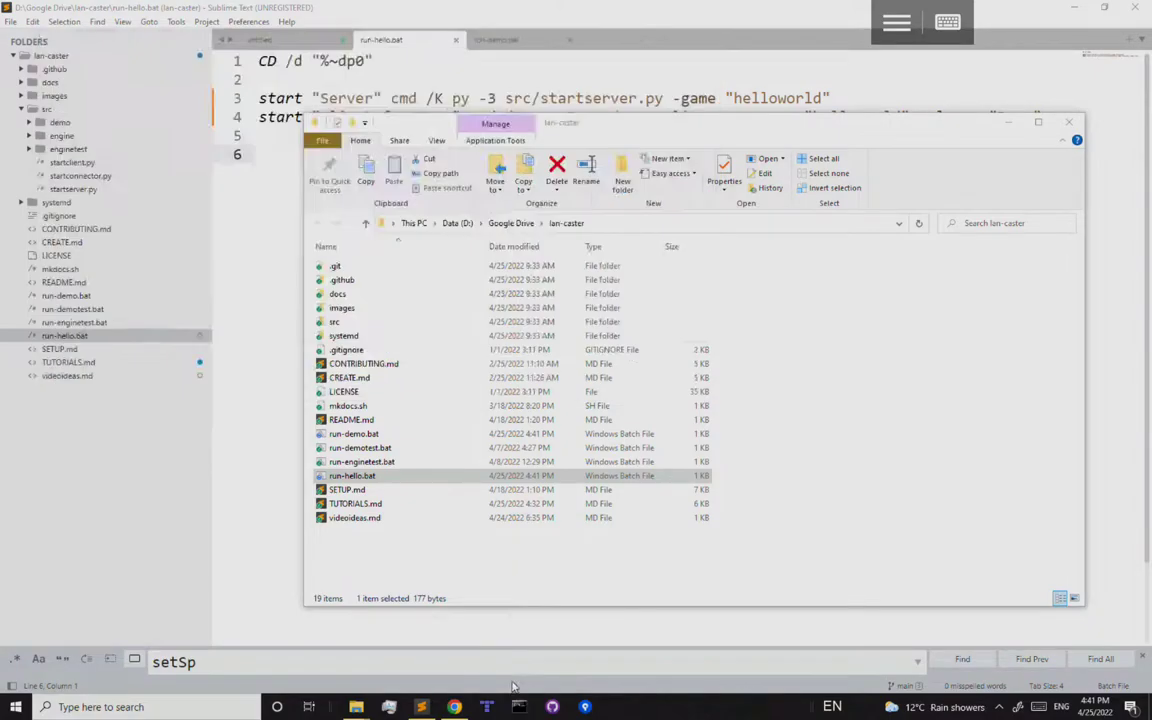
double_click(339, 321)
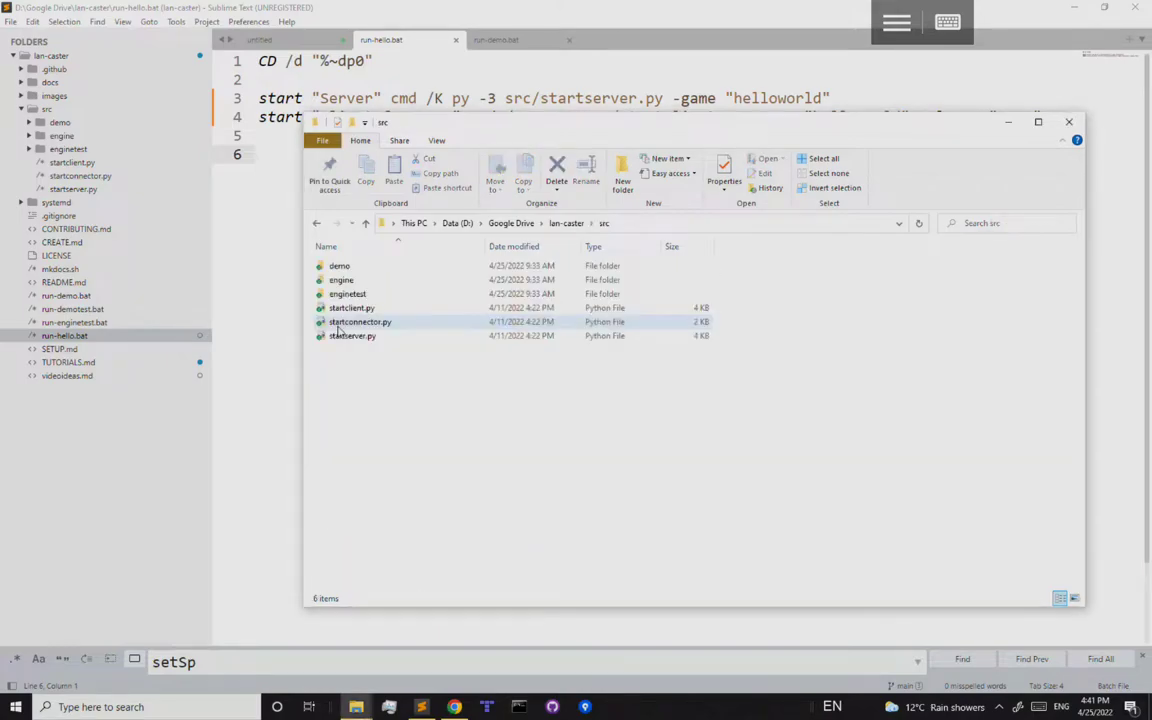
right_click(386, 390)
mouse_move(352, 549)
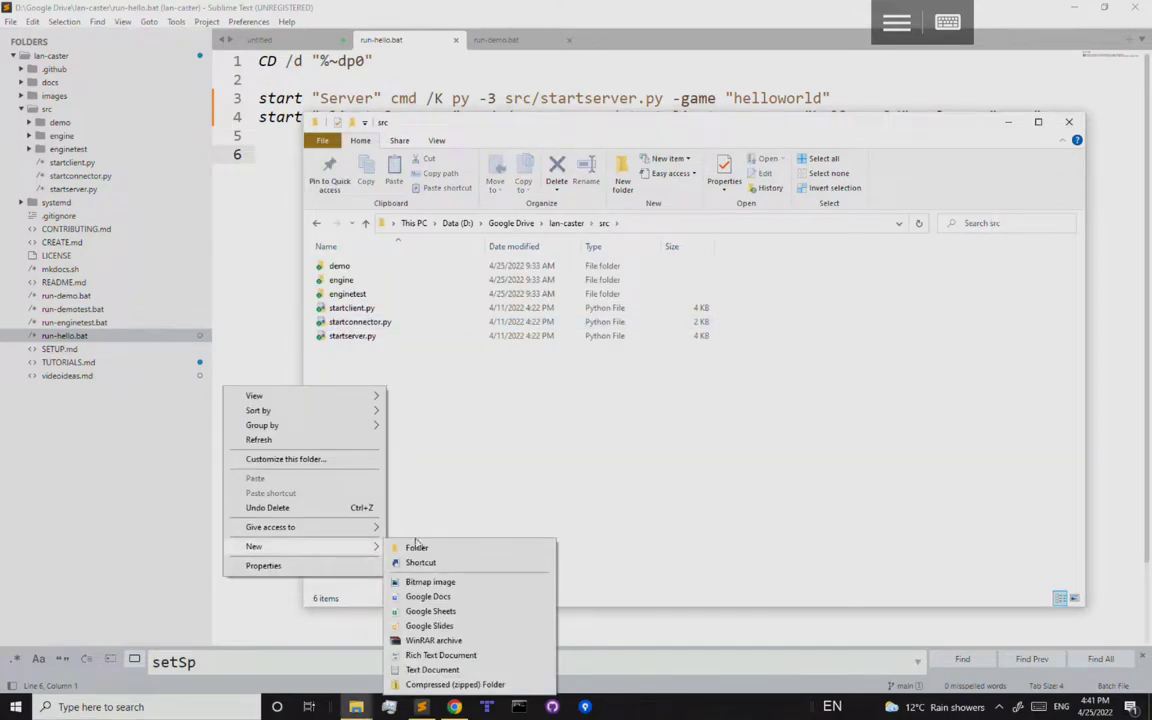